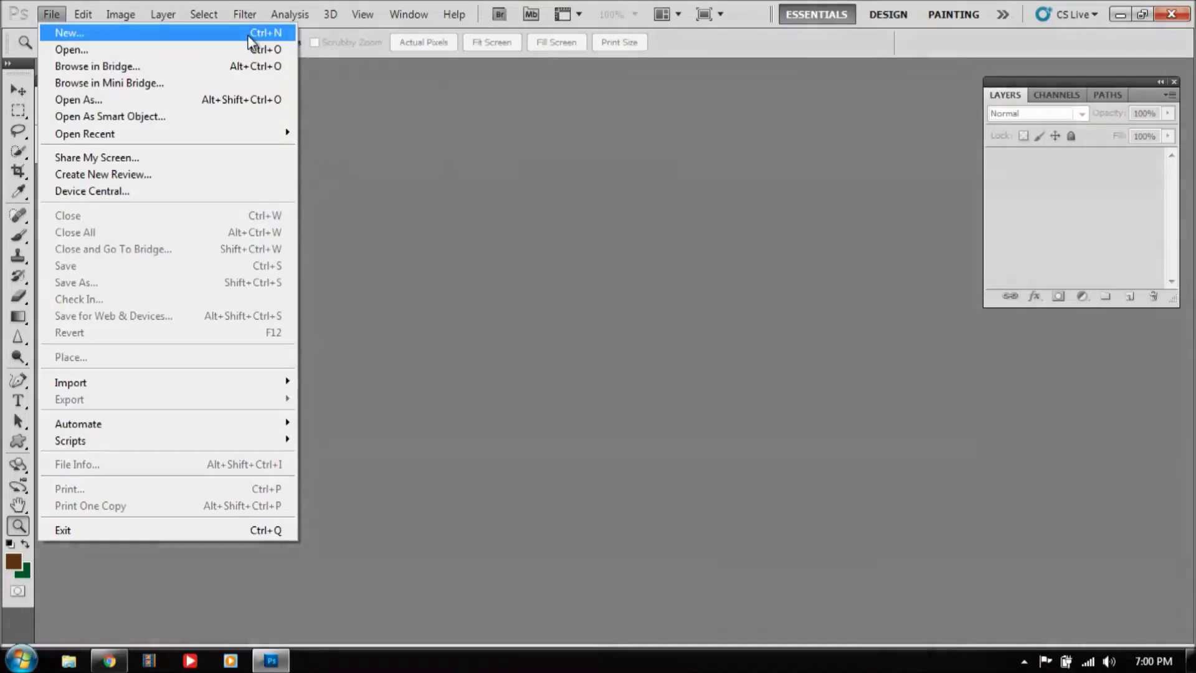
- Create a new document with height 3000 and resolution 200
{"action": "left_click", "coordinate": [248, 35]}
{"action": "double_click", "coordinate": [538, 254]}
{"action": "type", "text": "3000"}
{"action": "double_click", "coordinate": [530, 281]}
{"action": "type", "text": "200"}
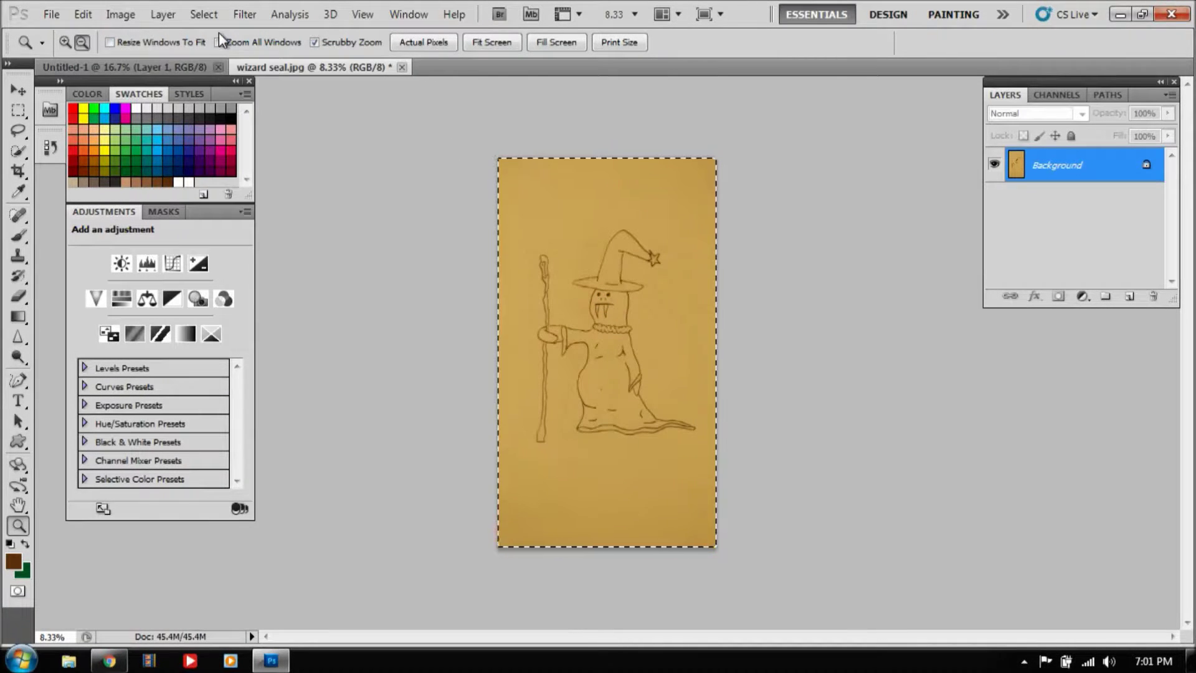
- Paste the wizard sketch into the new document and scale it to fill the canvas
{"action": "left_click", "coordinate": [140, 62]}
{"action": "key", "text": "ctrl+v"}
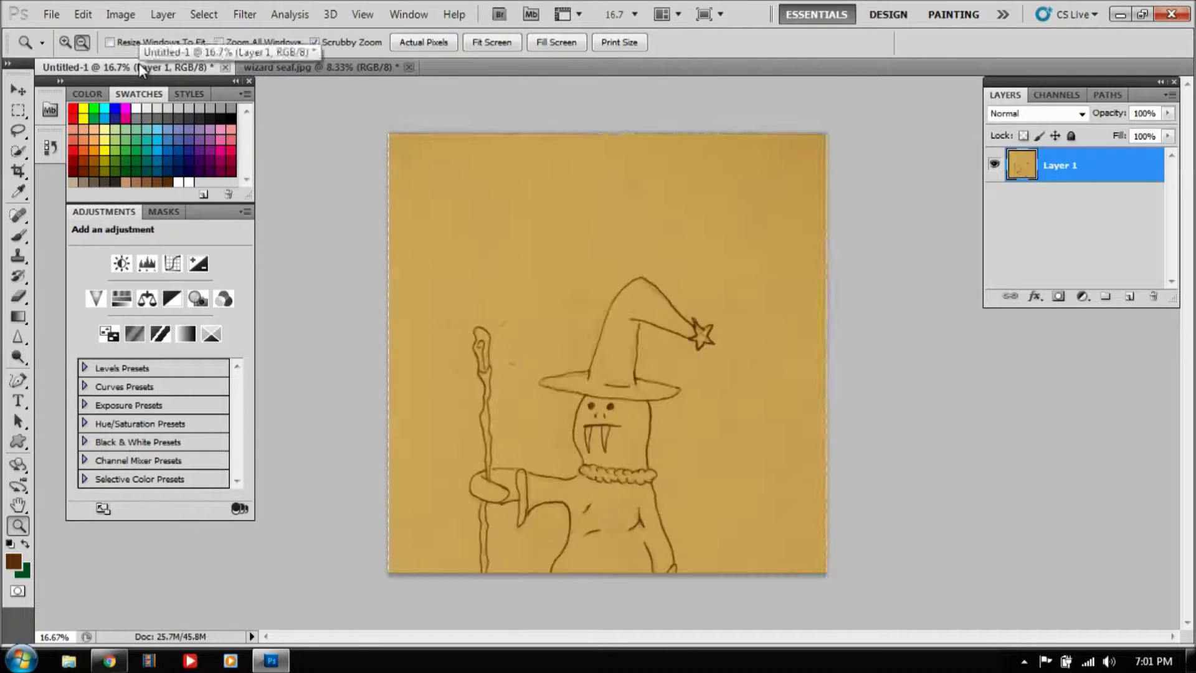
{"action": "key", "text": "ctrl+t"}
{"action": "mouse_move", "coordinate": [387, 129]}
{"action": "left_mouse_down"}
{"action": "mouse_move", "coordinate": [484, 133]}
{"action": "mouse_move", "coordinate": [419, 6]}
{"action": "left_mouse_up"}
{"action": "left_click_drag", "start_coordinate": [641, 187], "coordinate": [636, 329]}
{"action": "key", "text": "Return"}
- Add an empty layer for line art and set up the Brush for inking
{"action": "key", "text": "ctrl+shift+alt+n"}
{"action": "key", "text": "z"}
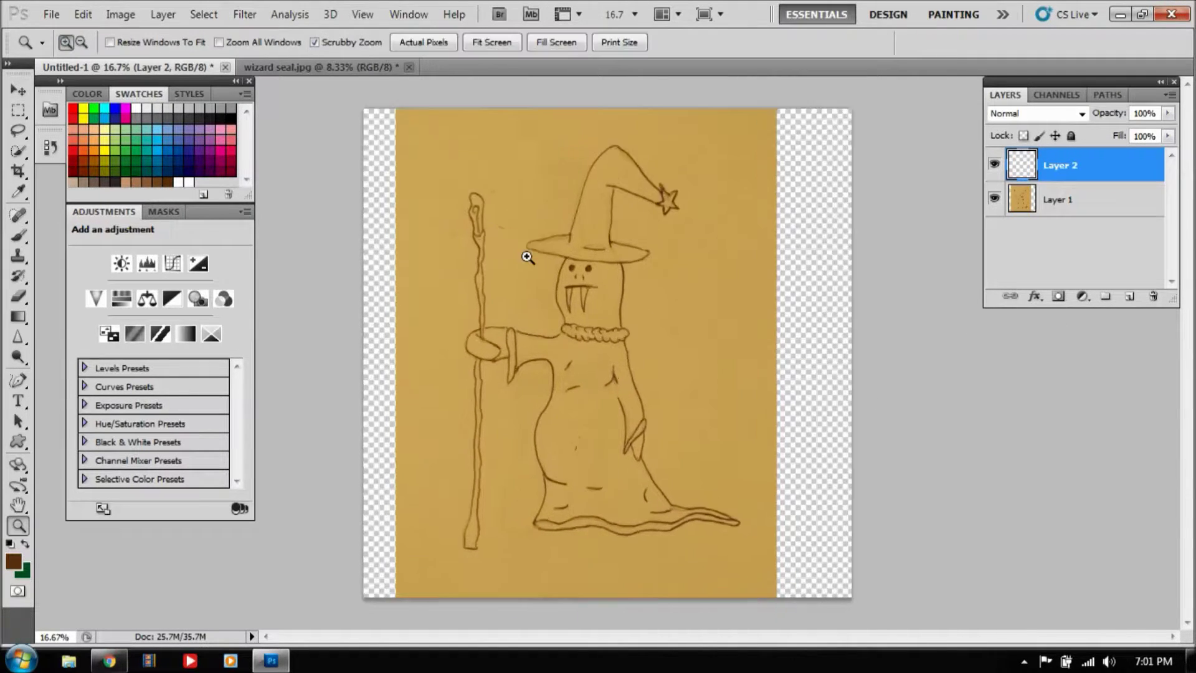
{"action": "left_click", "coordinate": [431, 43]}
{"action": "key", "text": "b"}
{"action": "left_click", "coordinate": [89, 43]}
- Ink the hat, its brim and the star in thick black lines
{"action": "key", "text": "Return"}
{"action": "left_click_drag", "start_coordinate": [543, 211], "coordinate": [663, 218]}
{"action": "mouse_move", "coordinate": [574, 139]}
{"action": "left_mouse_down"}
{"action": "mouse_move", "coordinate": [395, 174]}
{"action": "mouse_move", "coordinate": [793, 294]}
{"action": "mouse_move", "coordinate": [855, 280]}
{"action": "mouse_move", "coordinate": [716, 181]}
{"action": "left_mouse_up"}
{"action": "scroll", "coordinate": [705, 180], "scroll_direction": "up", "scroll_amount": 3}
{"action": "left_click_drag", "start_coordinate": [702, 451], "coordinate": [717, 120]}
{"action": "left_click_drag", "start_coordinate": [481, 423], "coordinate": [548, 120]}
{"action": "scroll", "coordinate": [548, 121], "scroll_direction": "up", "scroll_amount": 3}
{"action": "mouse_move", "coordinate": [556, 321]}
{"action": "left_mouse_down"}
{"action": "mouse_move", "coordinate": [671, 137]}
{"action": "mouse_move", "coordinate": [969, 346]}
{"action": "mouse_move", "coordinate": [733, 320]}
{"action": "left_mouse_up"}
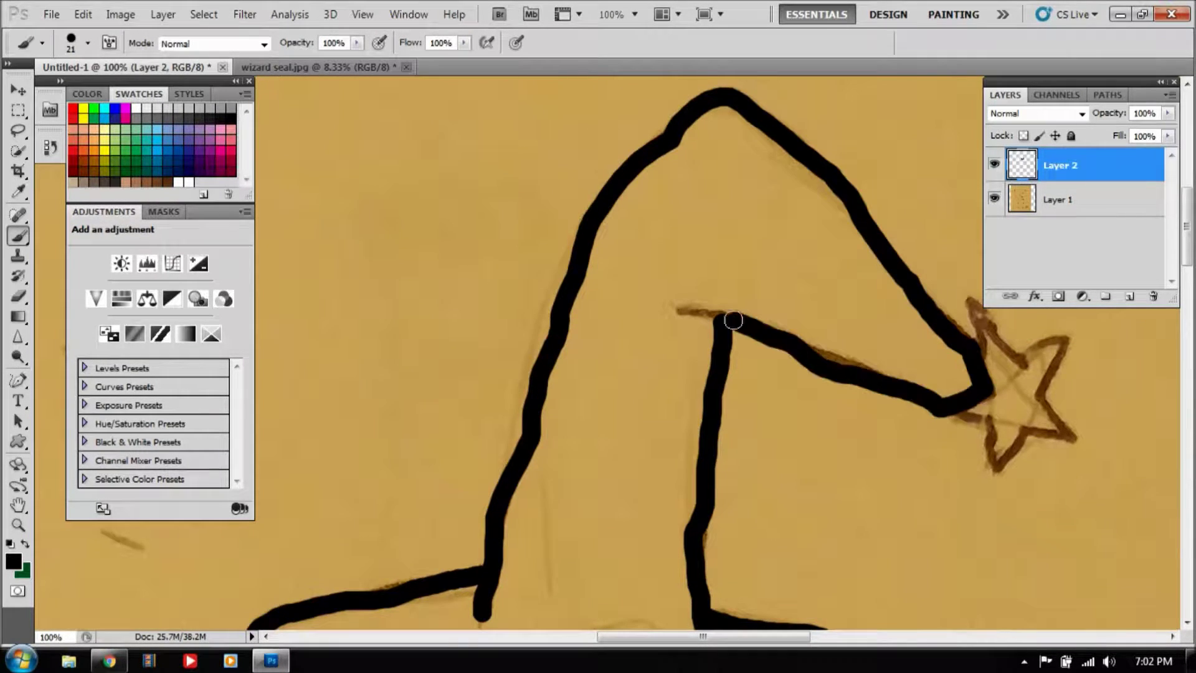
{"action": "mouse_move", "coordinate": [936, 414]}
{"action": "left_mouse_down"}
{"action": "mouse_move", "coordinate": [1074, 439]}
{"action": "mouse_move", "coordinate": [978, 349]}
{"action": "left_mouse_up"}
- Trace the face and mouth outlines, undoing a misplaced tooth stroke
{"action": "scroll", "coordinate": [982, 419], "scroll_direction": "down", "scroll_amount": 5}
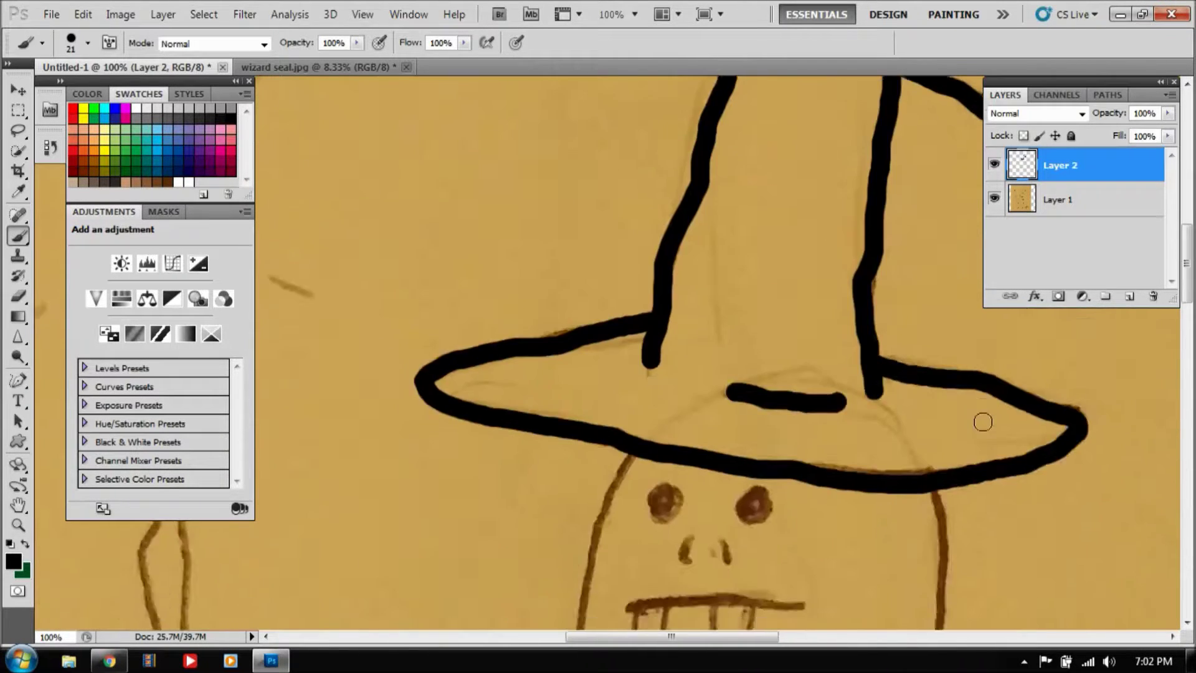
{"action": "scroll", "coordinate": [713, 347], "scroll_direction": "down", "scroll_amount": 3}
{"action": "scroll", "coordinate": [621, 303], "scroll_direction": "down", "scroll_amount": 3}
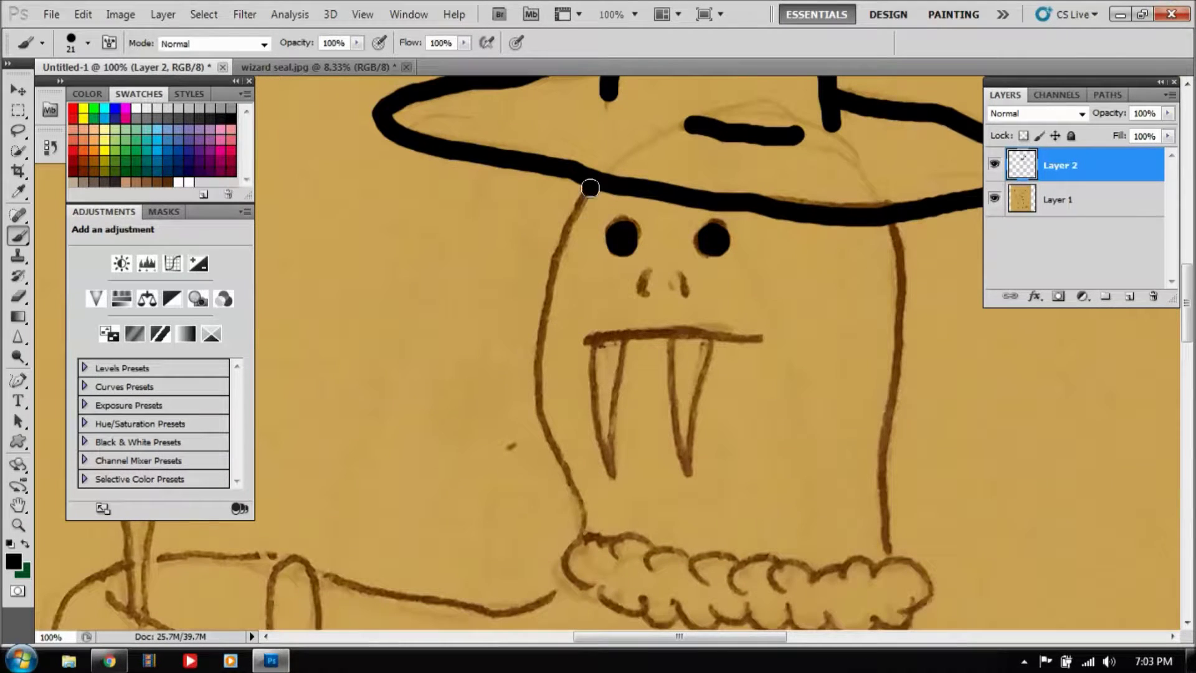
{"action": "left_click_drag", "start_coordinate": [589, 184], "coordinate": [574, 535]}
{"action": "left_click_drag", "start_coordinate": [887, 553], "coordinate": [896, 225]}
{"action": "mouse_move", "coordinate": [764, 330]}
{"action": "left_mouse_down"}
{"action": "mouse_move", "coordinate": [593, 342]}
{"action": "mouse_move", "coordinate": [621, 342]}
{"action": "left_mouse_up"}
{"action": "key", "text": "ctrl+z"}
{"action": "mouse_move", "coordinate": [643, 268]}
{"action": "left_mouse_down"}
{"action": "mouse_move", "coordinate": [642, 292]}
{"action": "mouse_move", "coordinate": [683, 287]}
{"action": "left_mouse_up"}
{"action": "scroll", "coordinate": [683, 295], "scroll_direction": "down", "scroll_amount": 3}
{"action": "scroll", "coordinate": [683, 294], "scroll_direction": "down", "scroll_amount": 3}
{"action": "mouse_move", "coordinate": [610, 336]}
{"action": "left_mouse_down"}
{"action": "mouse_move", "coordinate": [603, 382]}
{"action": "mouse_move", "coordinate": [699, 414]}
{"action": "mouse_move", "coordinate": [787, 419]}
{"action": "mouse_move", "coordinate": [913, 404]}
{"action": "mouse_move", "coordinate": [834, 349]}
{"action": "mouse_move", "coordinate": [609, 333]}
{"action": "left_mouse_up"}
- Ink the collar top, the sleeve and the robe's left side and contour
{"action": "scroll", "coordinate": [613, 336], "scroll_direction": "down", "scroll_amount": 3}
{"action": "scroll", "coordinate": [614, 337], "scroll_direction": "left", "scroll_amount": 5}
{"action": "mouse_move", "coordinate": [766, 237]}
{"action": "left_mouse_down"}
{"action": "mouse_move", "coordinate": [741, 265]}
{"action": "mouse_move", "coordinate": [476, 227]}
{"action": "mouse_move", "coordinate": [481, 507]}
{"action": "mouse_move", "coordinate": [518, 238]}
{"action": "left_mouse_up"}
{"action": "left_click_drag", "start_coordinate": [523, 443], "coordinate": [722, 514]}
{"action": "scroll", "coordinate": [723, 514], "scroll_direction": "down", "scroll_amount": 5}
{"action": "scroll", "coordinate": [603, 528], "scroll_direction": "down", "scroll_amount": 3}
{"action": "mouse_move", "coordinate": [485, 80]}
{"action": "left_mouse_down"}
{"action": "mouse_move", "coordinate": [394, 427]}
{"action": "mouse_move", "coordinate": [576, 607]}
{"action": "left_mouse_up"}
{"action": "left_click", "coordinate": [621, 397]}
{"action": "scroll", "coordinate": [621, 397], "scroll_direction": "down", "scroll_amount": 3}
{"action": "left_click_drag", "start_coordinate": [672, 412], "coordinate": [767, 408]}
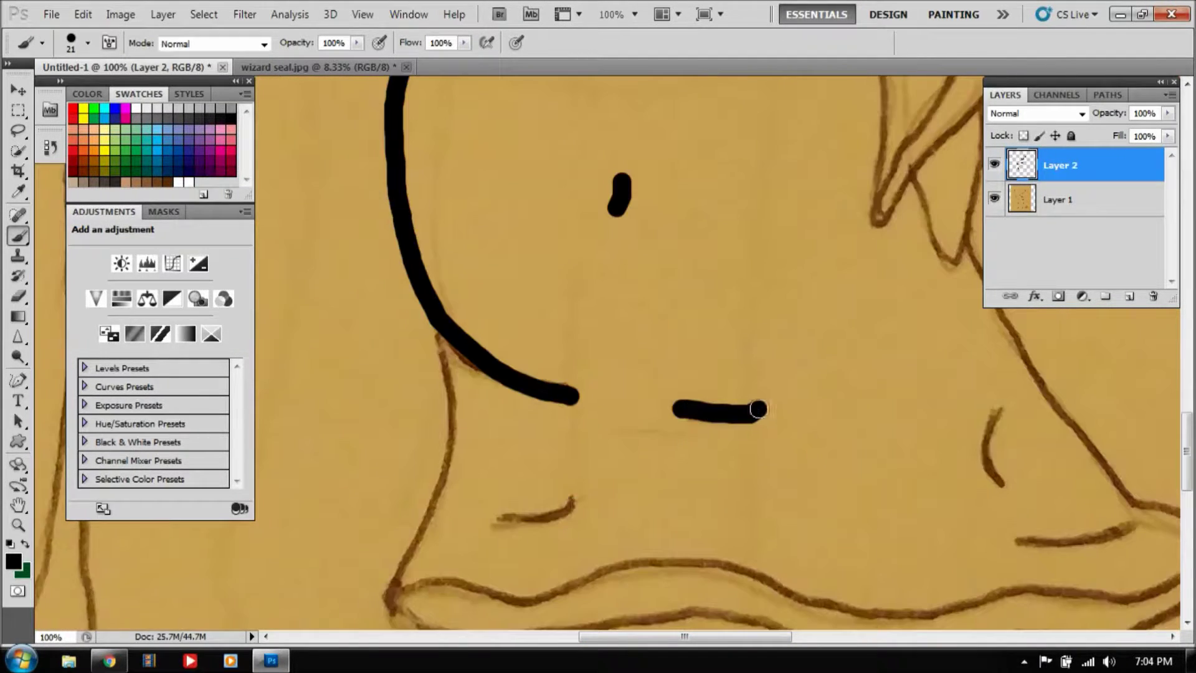
{"action": "left_click_drag", "start_coordinate": [495, 512], "coordinate": [573, 497]}
{"action": "left_click_drag", "start_coordinate": [441, 320], "coordinate": [395, 592]}
- Ink the robe folds, lines near the collar and the robe's right contour
{"action": "scroll", "coordinate": [399, 586], "scroll_direction": "right", "scroll_amount": 5}
{"action": "mouse_move", "coordinate": [612, 408]}
{"action": "left_mouse_down"}
{"action": "mouse_move", "coordinate": [592, 426]}
{"action": "mouse_move", "coordinate": [607, 482]}
{"action": "left_mouse_up"}
{"action": "left_click_drag", "start_coordinate": [623, 541], "coordinate": [735, 530]}
{"action": "scroll", "coordinate": [488, 430], "scroll_direction": "up", "scroll_amount": 5}
{"action": "left_click_drag", "start_coordinate": [540, 321], "coordinate": [492, 375]}
{"action": "left_click_drag", "start_coordinate": [576, 461], "coordinate": [501, 498]}
{"action": "mouse_move", "coordinate": [691, 487]}
{"action": "left_mouse_down"}
{"action": "mouse_move", "coordinate": [778, 437]}
{"action": "mouse_move", "coordinate": [792, 454]}
{"action": "left_mouse_up"}
{"action": "left_click_drag", "start_coordinate": [816, 269], "coordinate": [928, 602]}
{"action": "scroll", "coordinate": [928, 561], "scroll_direction": "down", "scroll_amount": 5}
{"action": "mouse_move", "coordinate": [928, 212]}
{"action": "left_mouse_down"}
{"action": "mouse_move", "coordinate": [873, 307]}
{"action": "mouse_move", "coordinate": [925, 315]}
{"action": "left_mouse_up"}
{"action": "mouse_move", "coordinate": [786, 132]}
{"action": "left_mouse_down"}
{"action": "mouse_move", "coordinate": [822, 239]}
{"action": "mouse_move", "coordinate": [823, 373]}
{"action": "left_mouse_up"}
{"action": "mouse_move", "coordinate": [934, 324]}
{"action": "left_mouse_down"}
{"action": "mouse_move", "coordinate": [897, 473]}
{"action": "mouse_move", "coordinate": [858, 399]}
{"action": "left_mouse_up"}
- Outline the hand gripping the staff
{"action": "scroll", "coordinate": [619, 387], "scroll_direction": "up", "scroll_amount": 5}
{"action": "scroll", "coordinate": [619, 386], "scroll_direction": "left", "scroll_amount": 3}
{"action": "scroll", "coordinate": [619, 387], "scroll_direction": "up", "scroll_amount": 3}
{"action": "scroll", "coordinate": [619, 386], "scroll_direction": "left", "scroll_amount": 5}
{"action": "mouse_move", "coordinate": [648, 206]}
{"action": "left_mouse_down"}
{"action": "mouse_move", "coordinate": [517, 209]}
{"action": "mouse_move", "coordinate": [430, 249]}
{"action": "mouse_move", "coordinate": [607, 318]}
{"action": "mouse_move", "coordinate": [473, 246]}
{"action": "left_mouse_up"}
{"action": "left_click_drag", "start_coordinate": [563, 371], "coordinate": [645, 364]}
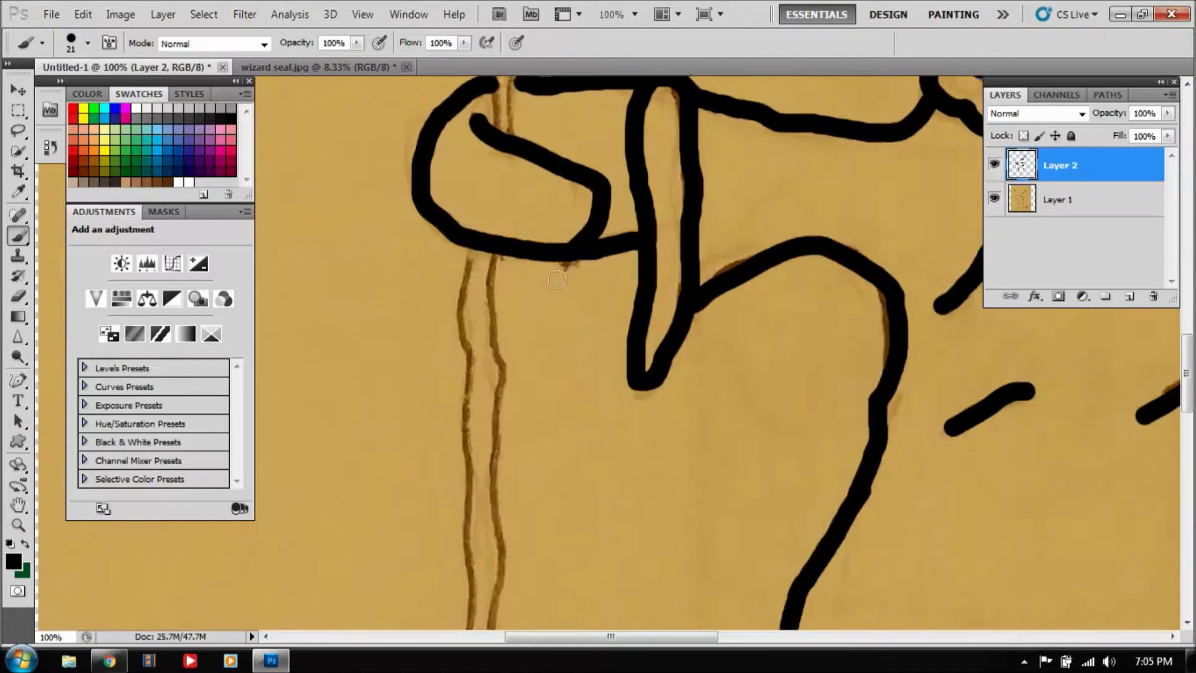
{"action": "scroll", "coordinate": [623, 374], "scroll_direction": "down", "scroll_amount": 5}
{"action": "scroll", "coordinate": [623, 373], "scroll_direction": "right", "scroll_amount": 3}
- Trace the robe's long diagonal edge and lower hem, then zoom out
{"action": "mouse_move", "coordinate": [679, 164]}
{"action": "left_mouse_down"}
{"action": "mouse_move", "coordinate": [875, 422]}
{"action": "mouse_move", "coordinate": [1152, 489]}
{"action": "left_mouse_up"}
{"action": "mouse_move", "coordinate": [1152, 504]}
{"action": "left_mouse_down"}
{"action": "mouse_move", "coordinate": [1023, 503]}
{"action": "mouse_move", "coordinate": [535, 556]}
{"action": "mouse_move", "coordinate": [226, 535]}
{"action": "left_mouse_up"}
{"action": "scroll", "coordinate": [255, 573], "scroll_direction": "left", "scroll_amount": 5}
{"action": "mouse_move", "coordinate": [479, 498]}
{"action": "left_mouse_down"}
{"action": "mouse_move", "coordinate": [501, 543]}
{"action": "mouse_move", "coordinate": [747, 539]}
{"action": "mouse_move", "coordinate": [809, 488]}
{"action": "mouse_move", "coordinate": [1048, 505]}
{"action": "left_mouse_up"}
{"action": "scroll", "coordinate": [1059, 501], "scroll_direction": "right", "scroll_amount": 5}
{"action": "scroll", "coordinate": [747, 506], "scroll_direction": "right", "scroll_amount": 2}
{"action": "left_click_drag", "start_coordinate": [664, 517], "coordinate": [1121, 489]}
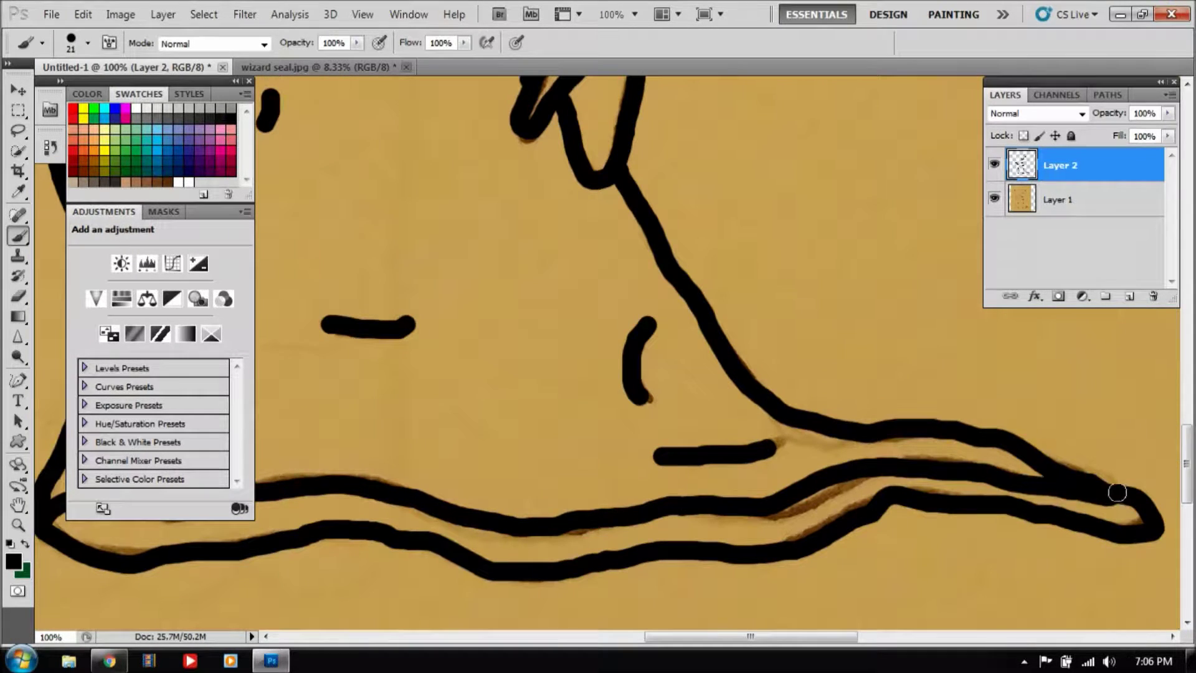
{"action": "key", "text": "z"}
{"action": "left_click_drag", "start_coordinate": [454, 261], "coordinate": [374, 262]}
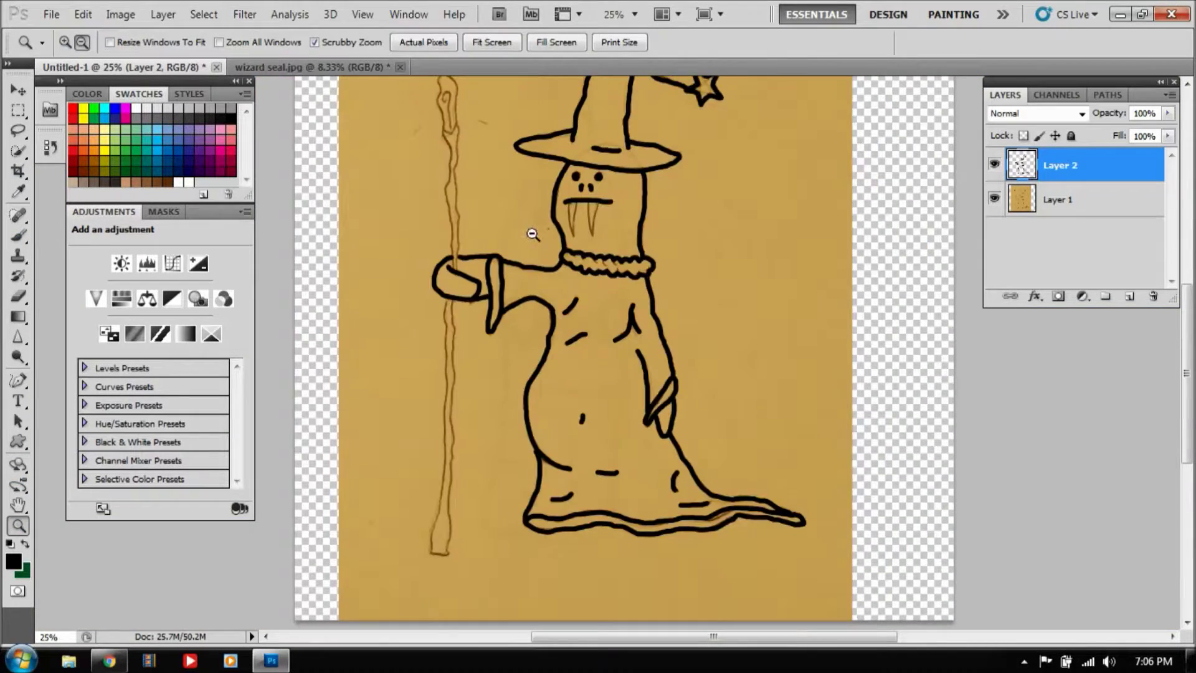
- Switch to a 10 px brush and ink both fangs while zoomed in
{"action": "left_click_drag", "start_coordinate": [533, 235], "coordinate": [203, 199]}
{"action": "left_click", "coordinate": [17, 235]}
{"action": "left_click", "coordinate": [41, 43]}
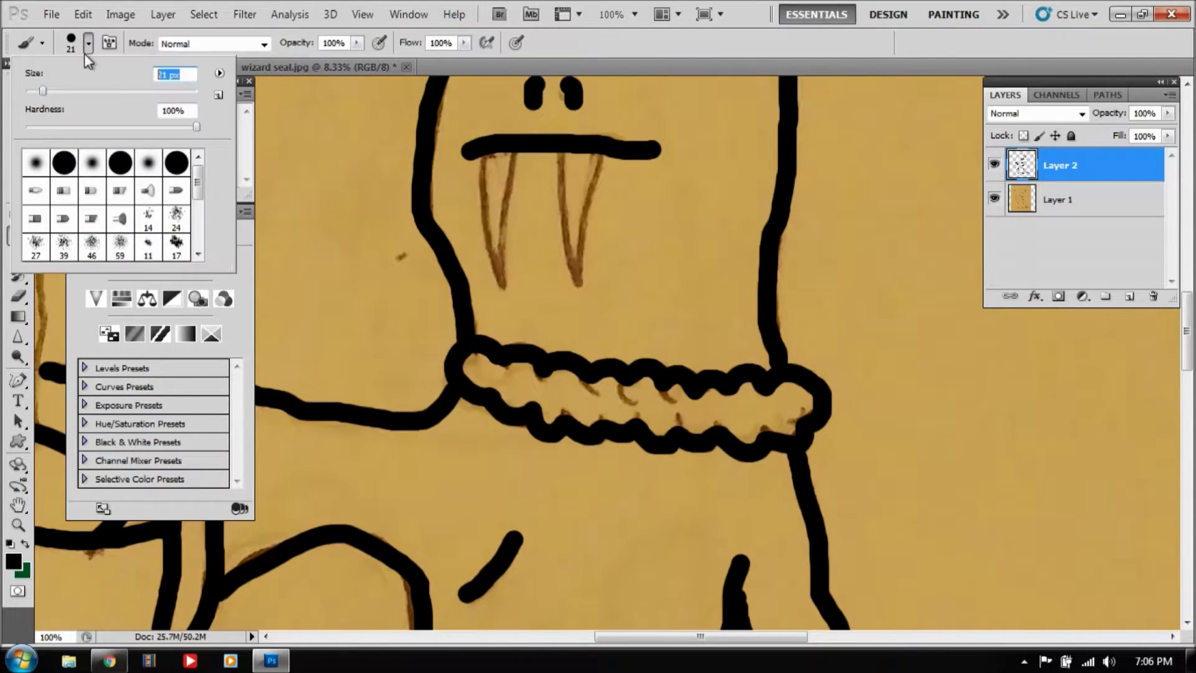
{"action": "left_click_drag", "start_coordinate": [480, 154], "coordinate": [504, 283]}
{"action": "key", "text": "z"}
{"action": "left_click", "coordinate": [498, 186]}
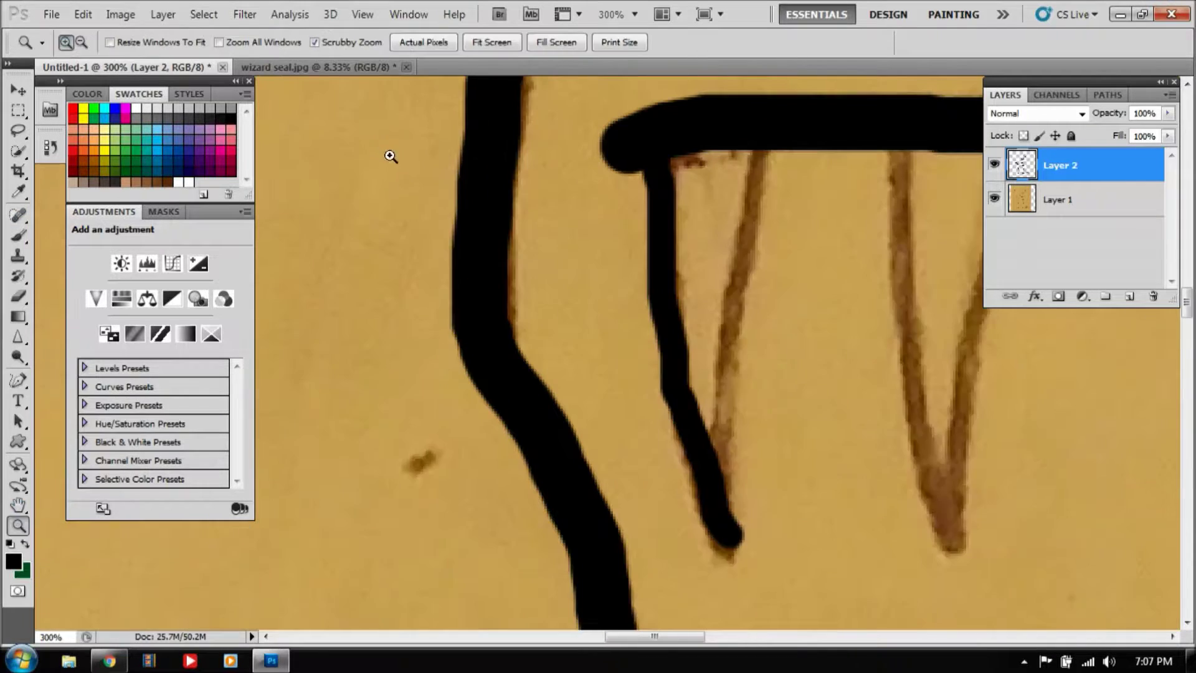
{"action": "key", "text": "b"}
{"action": "left_click_drag", "start_coordinate": [568, 488], "coordinate": [578, 212]}
{"action": "mouse_move", "coordinate": [555, 152]}
{"action": "left_mouse_down"}
{"action": "mouse_move", "coordinate": [579, 345]}
{"action": "mouse_move", "coordinate": [681, 147]}
{"action": "left_mouse_up"}
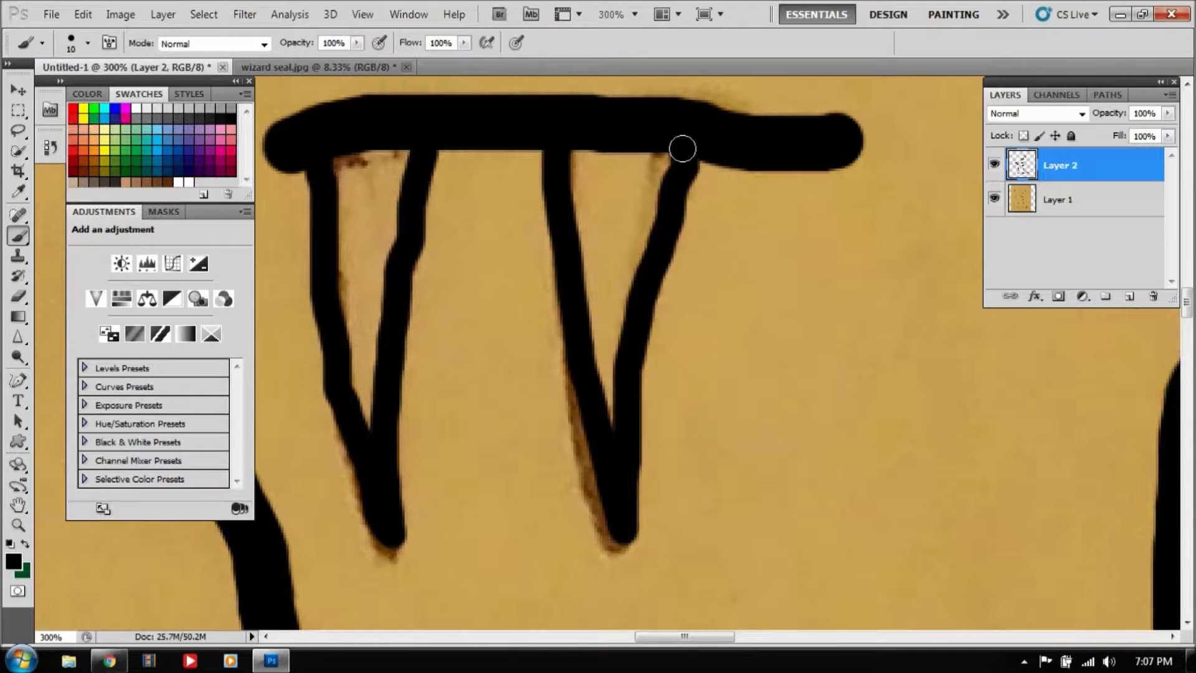
{"action": "key", "text": "ctrl+1"}
{"action": "key", "text": "z"}
{"action": "key", "text": "b"}
- Ink the staff's curled head and its left line
{"action": "left_click_drag", "start_coordinate": [461, 333], "coordinate": [464, 125]}
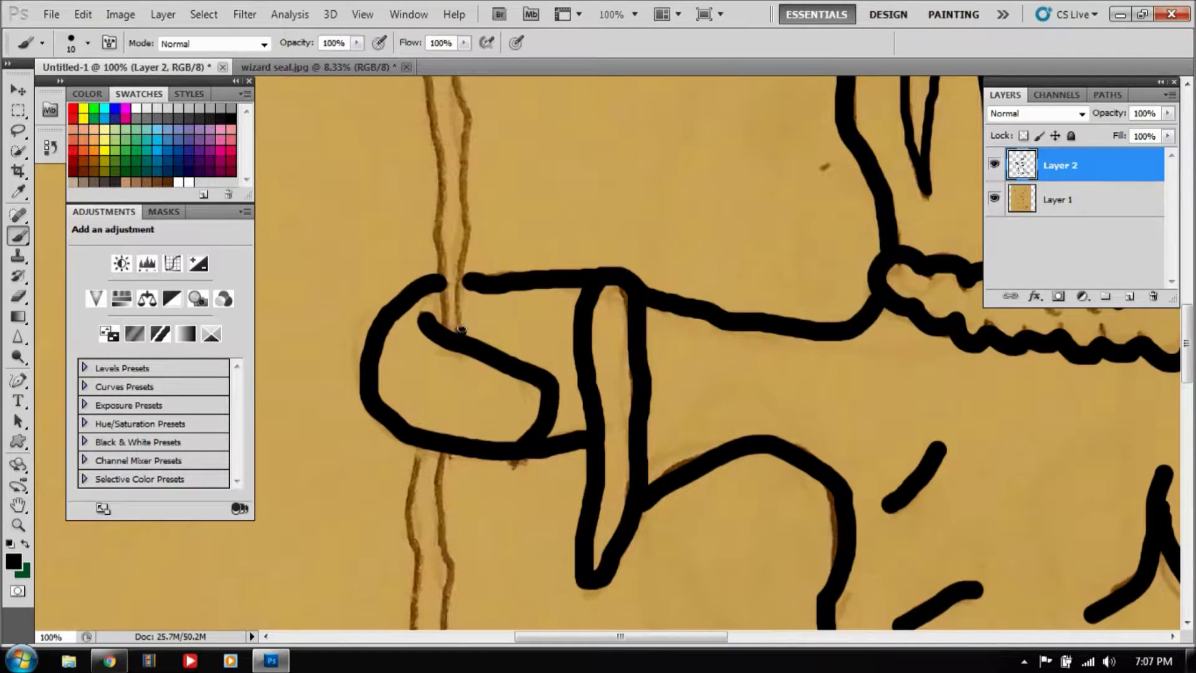
{"action": "scroll", "coordinate": [464, 249], "scroll_direction": "up", "scroll_amount": 5}
{"action": "left_click_drag", "start_coordinate": [458, 380], "coordinate": [459, 186]}
{"action": "scroll", "coordinate": [458, 186], "scroll_direction": "up", "scroll_amount": 5}
{"action": "left_click_drag", "start_coordinate": [459, 550], "coordinate": [466, 446]}
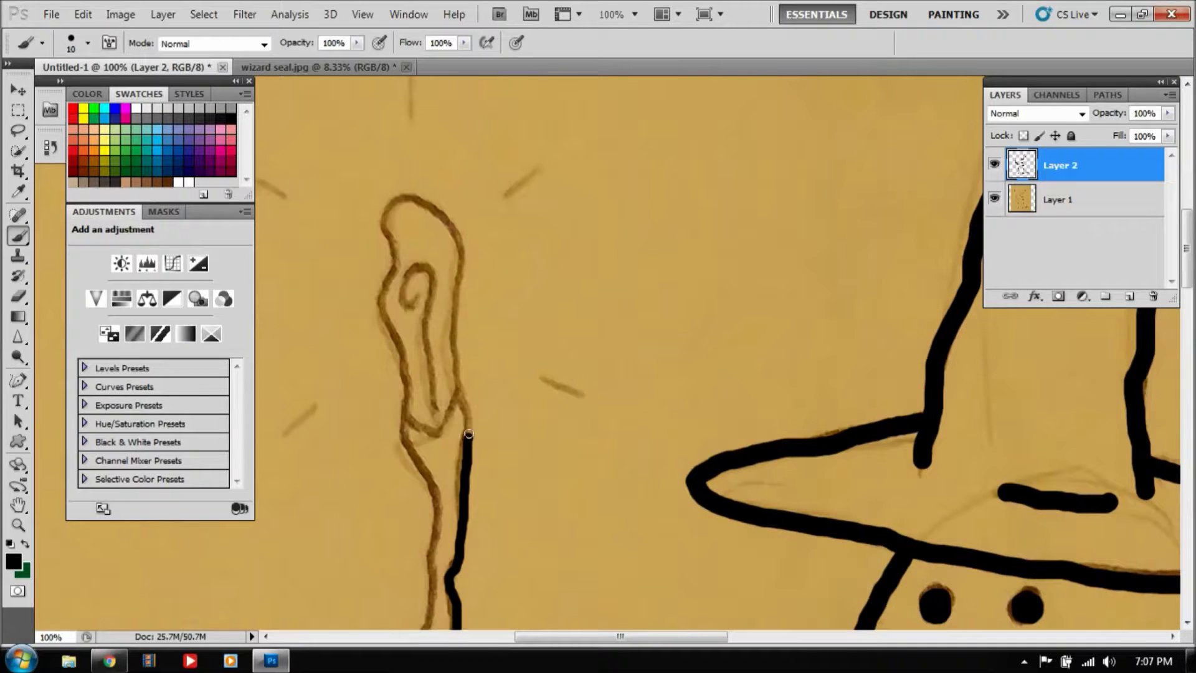
{"action": "left_click_drag", "start_coordinate": [408, 421], "coordinate": [430, 596]}
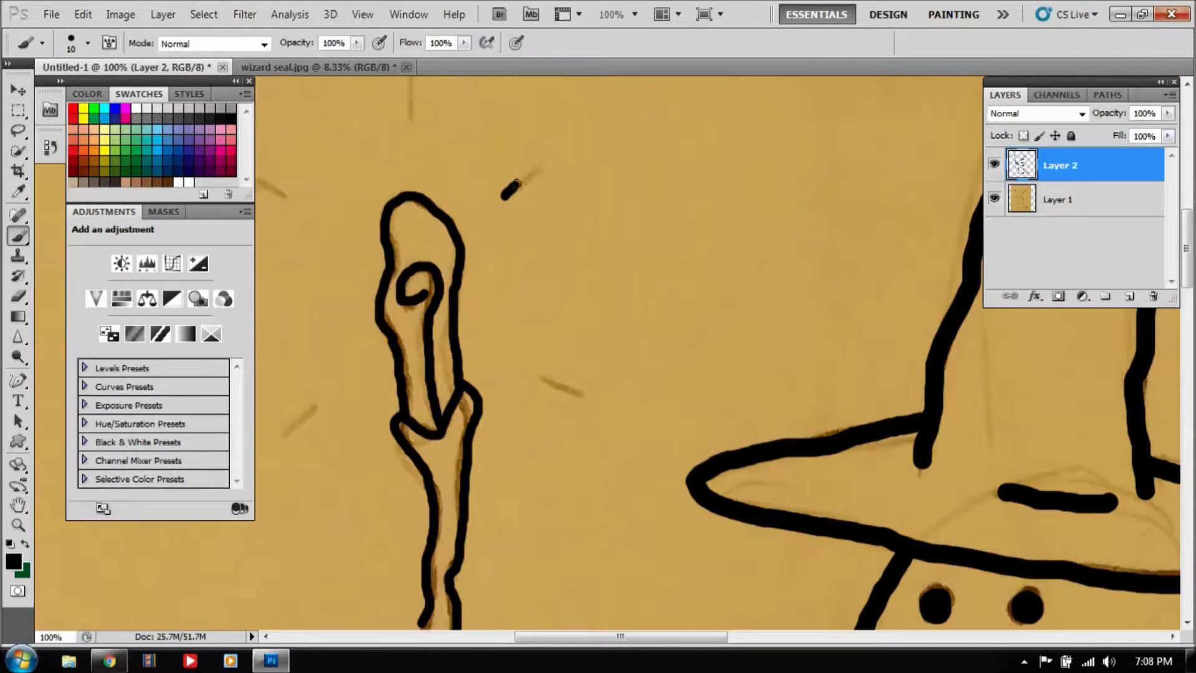
{"action": "scroll", "coordinate": [283, 193], "scroll_direction": "up", "scroll_amount": 2}
{"action": "scroll", "coordinate": [373, 156], "scroll_direction": "down", "scroll_amount": 10}
{"action": "left_click_drag", "start_coordinate": [414, 105], "coordinate": [444, 441]}
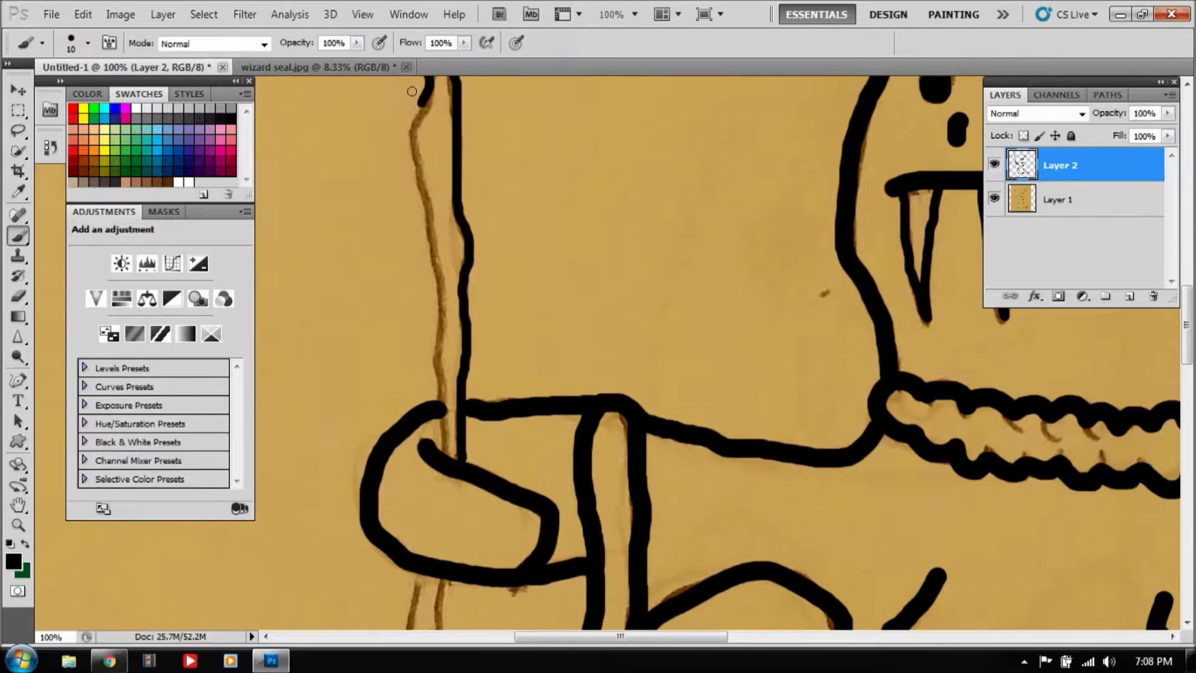
{"action": "scroll", "coordinate": [444, 441], "scroll_direction": "down", "scroll_amount": 3}
- Trace the rest of the staff and its glow dashes, then zoom out
{"action": "left_click_drag", "start_coordinate": [414, 313], "coordinate": [409, 626]}
{"action": "left_click_drag", "start_coordinate": [444, 325], "coordinate": [448, 527]}
{"action": "scroll", "coordinate": [395, 261], "scroll_direction": "down", "scroll_amount": 5}
{"action": "left_click_drag", "start_coordinate": [414, 214], "coordinate": [404, 625]}
{"action": "left_click_drag", "start_coordinate": [447, 218], "coordinate": [435, 626]}
{"action": "scroll", "coordinate": [444, 428], "scroll_direction": "down", "scroll_amount": 3}
{"action": "scroll", "coordinate": [445, 427], "scroll_direction": "left", "scroll_amount": 1}
{"action": "scroll", "coordinate": [444, 428], "scroll_direction": "down", "scroll_amount": 2}
{"action": "left_click_drag", "start_coordinate": [481, 330], "coordinate": [441, 622]}
{"action": "left_click_drag", "start_coordinate": [520, 330], "coordinate": [516, 623]}
{"action": "scroll", "coordinate": [516, 560], "scroll_direction": "down", "scroll_amount": 3}
{"action": "mouse_move", "coordinate": [444, 370]}
{"action": "left_mouse_down"}
{"action": "mouse_move", "coordinate": [439, 405]}
{"action": "mouse_move", "coordinate": [515, 410]}
{"action": "left_mouse_up"}
{"action": "key", "text": "z"}
{"action": "key", "text": "ctrl+minus"}
{"action": "key", "text": "ctrl+minus"}
{"action": "key", "text": "ctrl+minus"}
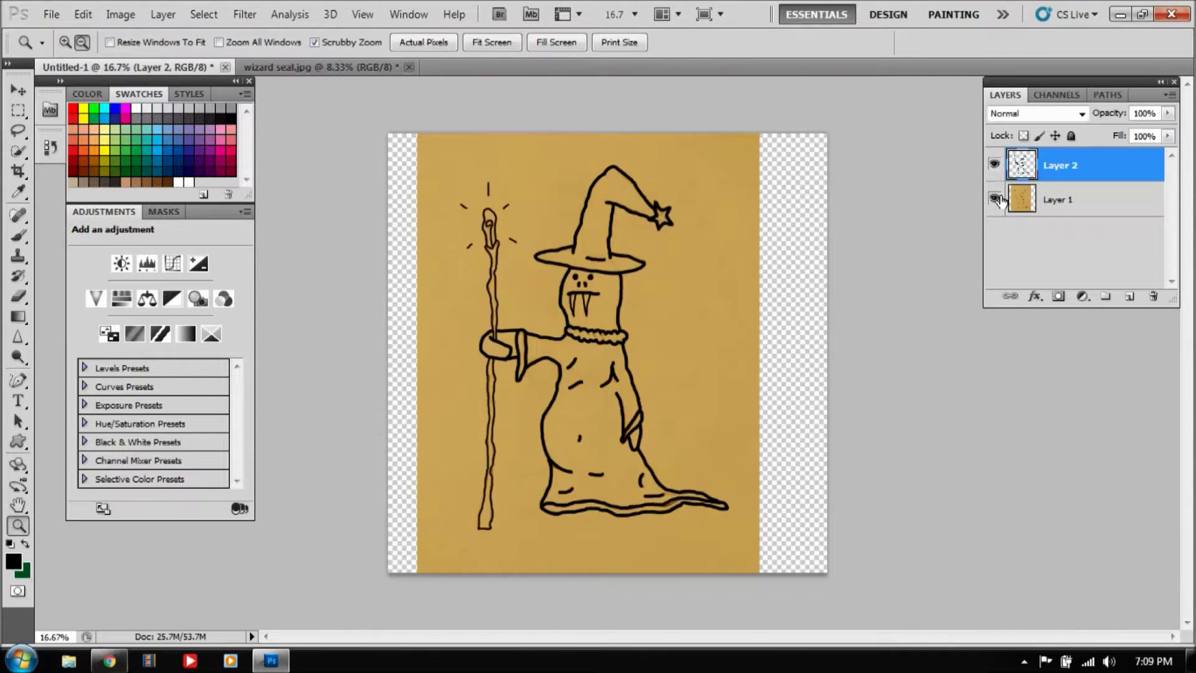
- Delete the pencil sketch layer and add a new layer named 'skin'
{"action": "left_click", "coordinate": [993, 198]}
{"action": "left_click", "coordinate": [1109, 206]}
{"action": "left_click_drag", "start_coordinate": [1124, 214], "coordinate": [1153, 297]}
{"action": "left_click", "coordinate": [1129, 296], "text": "ctrl"}
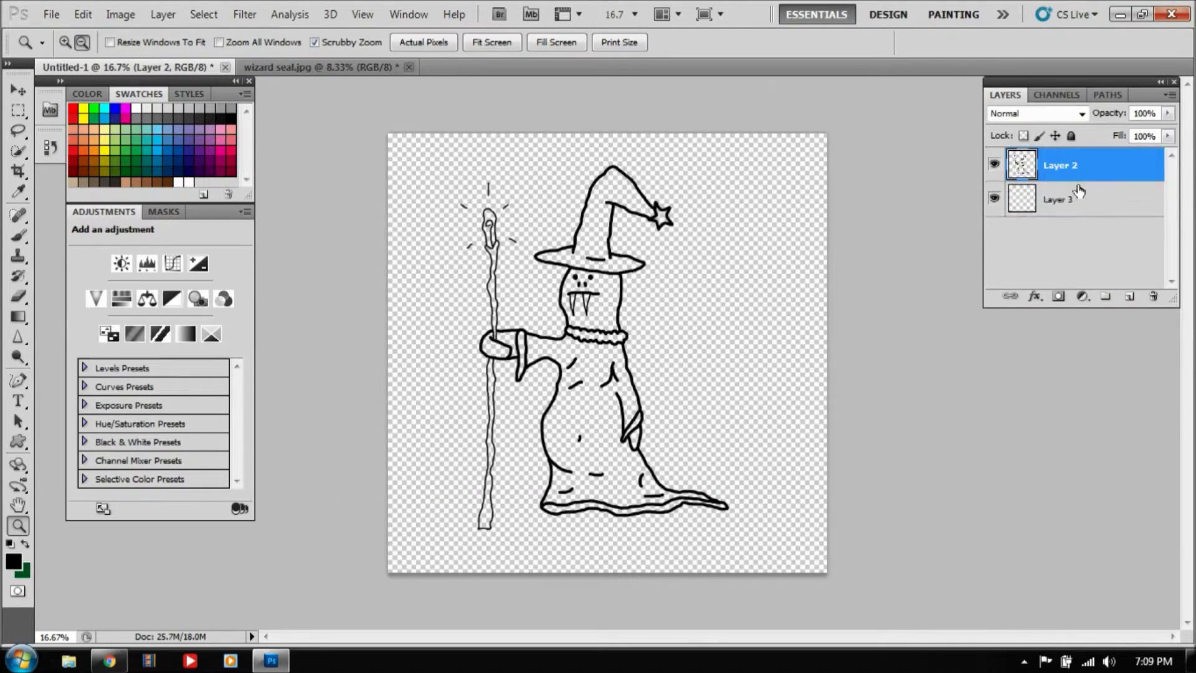
{"action": "double_click", "coordinate": [1058, 199]}
{"action": "type", "text": "skin"}
{"action": "key", "text": "Return"}
- Paint the wizard's face lilac, using a smaller brush around the nose and fangs
{"action": "left_click", "coordinate": [627, 388]}
{"action": "key", "text": "b"}
{"action": "left_click", "coordinate": [87, 43]}
{"action": "mouse_move", "coordinate": [489, 381]}
{"action": "left_mouse_down"}
{"action": "mouse_move", "coordinate": [624, 409]}
{"action": "mouse_move", "coordinate": [623, 545]}
{"action": "mouse_move", "coordinate": [501, 526]}
{"action": "left_mouse_up"}
{"action": "left_click", "coordinate": [87, 43]}
{"action": "left_click_drag", "start_coordinate": [81, 93], "coordinate": [70, 94]}
{"action": "left_click", "coordinate": [514, 464]}
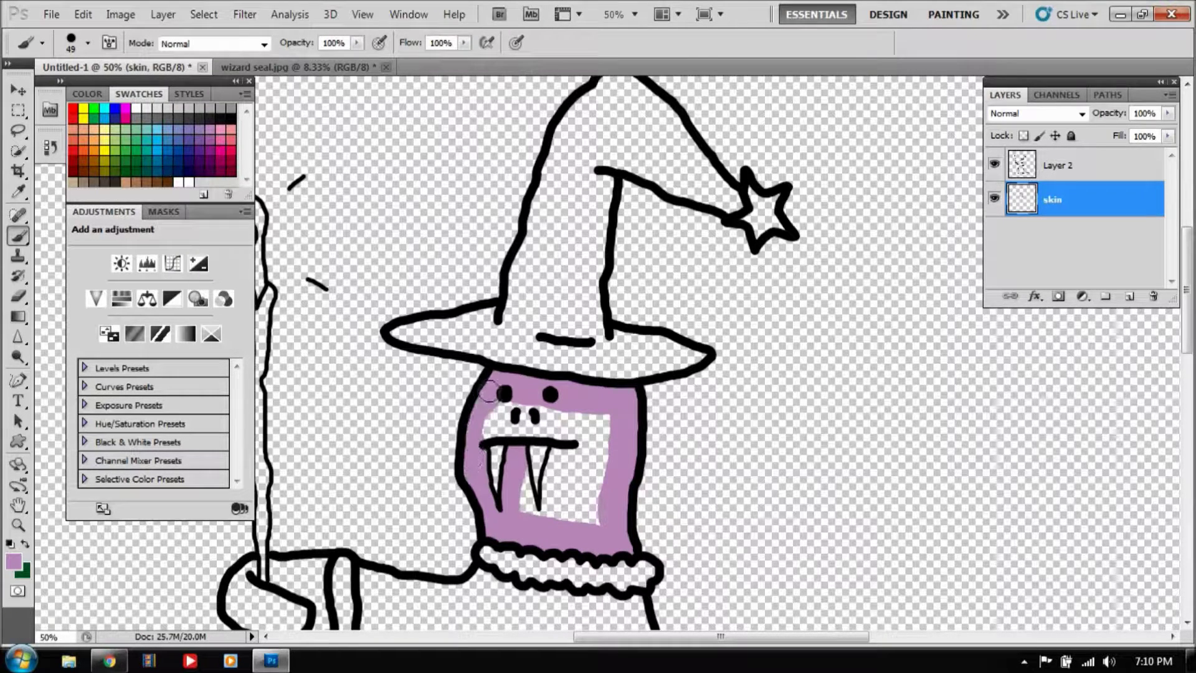
{"action": "left_click_drag", "start_coordinate": [488, 393], "coordinate": [564, 446]}
{"action": "mouse_move", "coordinate": [567, 519]}
{"action": "left_mouse_down"}
{"action": "mouse_move", "coordinate": [592, 423]}
{"action": "mouse_move", "coordinate": [502, 414]}
{"action": "left_mouse_up"}
{"action": "left_click", "coordinate": [87, 43]}
{"action": "left_click", "coordinate": [494, 464]}
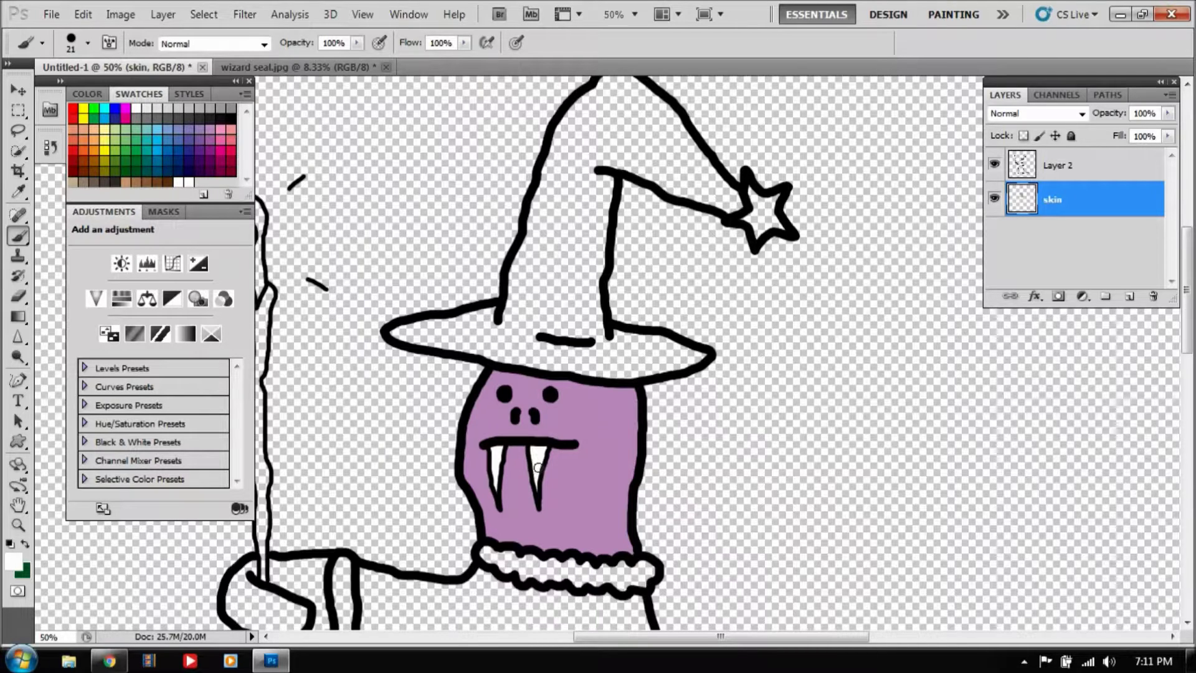
- Add a layer named 'robe' and pick a dark violet colour
{"action": "left_click", "coordinate": [1129, 296]}
{"action": "double_click", "coordinate": [1052, 199]}
{"action": "type", "text": "robe"}
{"action": "left_click", "coordinate": [208, 163]}
{"action": "scroll", "coordinate": [436, 311], "scroll_direction": "down", "scroll_amount": 5}
{"action": "left_click", "coordinate": [87, 42]}
- Enlarge the brush and paint the robe's left edge and right side dark violet
{"action": "left_click", "coordinate": [81, 162]}
{"action": "mouse_move", "coordinate": [471, 243]}
{"action": "left_mouse_down"}
{"action": "mouse_move", "coordinate": [644, 337]}
{"action": "mouse_move", "coordinate": [679, 461]}
{"action": "mouse_move", "coordinate": [654, 404]}
{"action": "mouse_move", "coordinate": [417, 270]}
{"action": "mouse_move", "coordinate": [492, 339]}
{"action": "left_mouse_up"}
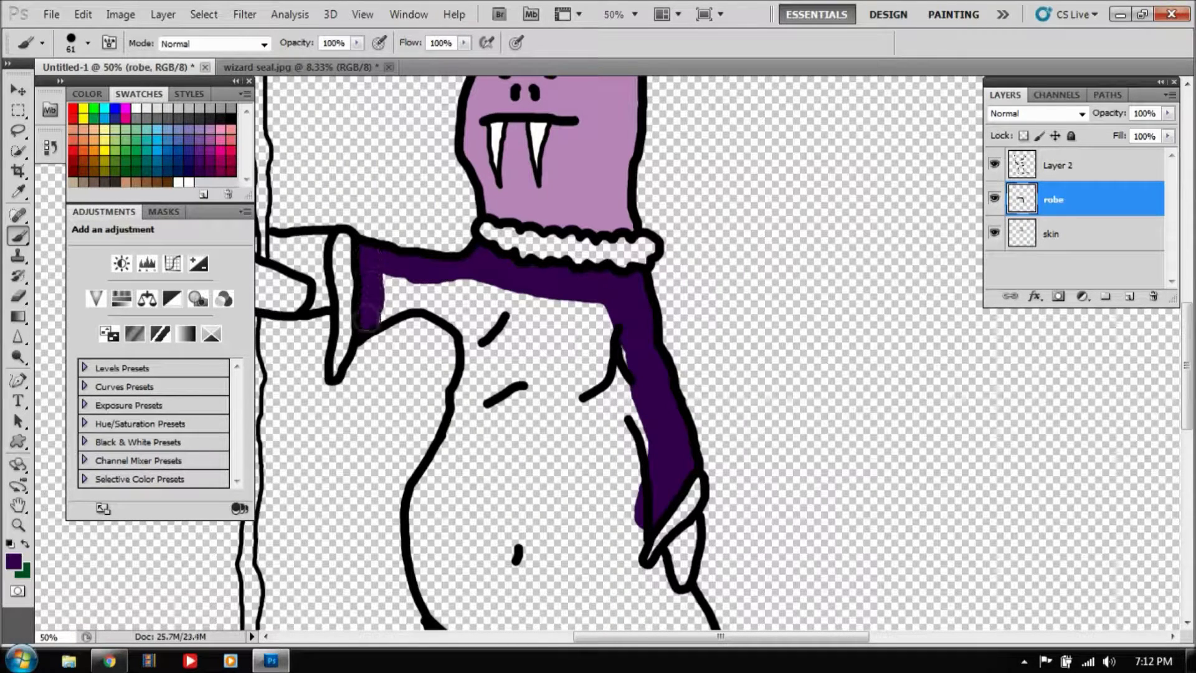
{"action": "scroll", "coordinate": [474, 177], "scroll_direction": "down", "scroll_amount": 5}
{"action": "mouse_move", "coordinate": [474, 177]}
{"action": "left_mouse_down"}
{"action": "mouse_move", "coordinate": [416, 336]}
{"action": "mouse_move", "coordinate": [443, 486]}
{"action": "mouse_move", "coordinate": [417, 567]}
{"action": "mouse_move", "coordinate": [716, 570]}
{"action": "mouse_move", "coordinate": [803, 554]}
{"action": "left_mouse_up"}
{"action": "mouse_move", "coordinate": [621, 348]}
{"action": "left_mouse_down"}
{"action": "mouse_move", "coordinate": [646, 411]}
{"action": "mouse_move", "coordinate": [691, 448]}
{"action": "mouse_move", "coordinate": [736, 524]}
{"action": "left_mouse_up"}
- Switch to a smaller brush and fill most of the robe dark violet
{"action": "left_click", "coordinate": [89, 45]}
{"action": "left_click", "coordinate": [53, 93]}
{"action": "left_click", "coordinate": [564, 521]}
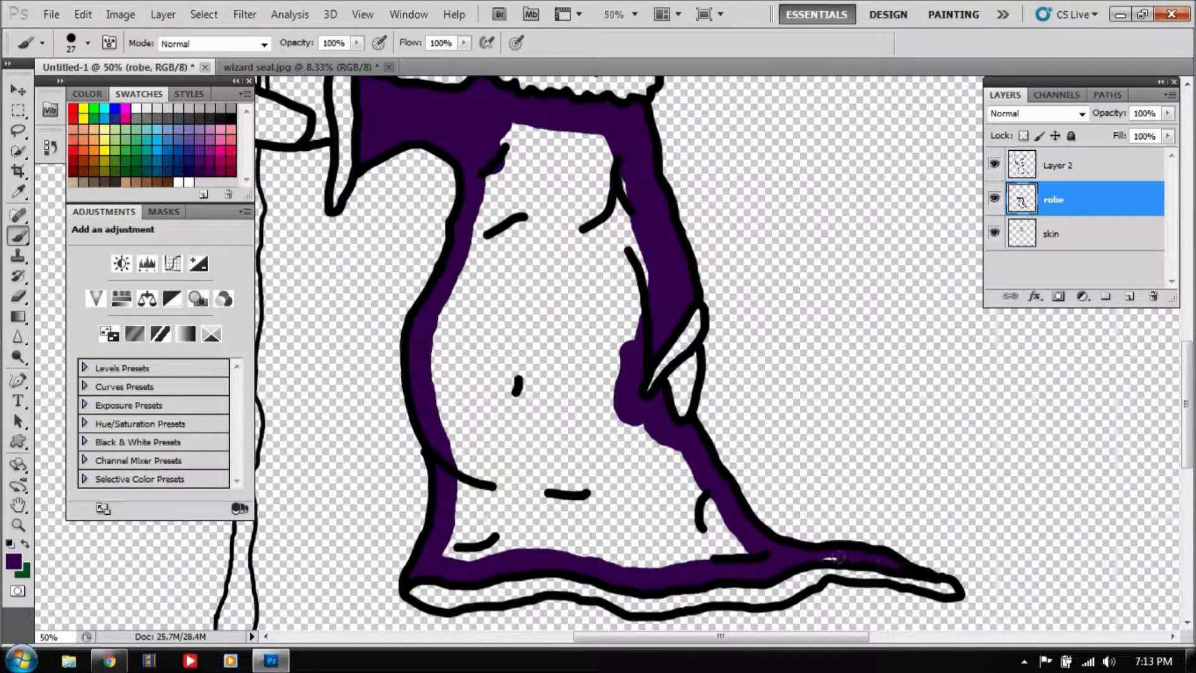
{"action": "left_click", "coordinate": [89, 43]}
{"action": "mouse_move", "coordinate": [719, 548]}
{"action": "left_mouse_down"}
{"action": "mouse_move", "coordinate": [499, 175]}
{"action": "mouse_move", "coordinate": [473, 486]}
{"action": "mouse_move", "coordinate": [547, 400]}
{"action": "mouse_move", "coordinate": [568, 508]}
{"action": "mouse_move", "coordinate": [530, 386]}
{"action": "left_mouse_up"}
{"action": "scroll", "coordinate": [529, 386], "scroll_direction": "up", "scroll_amount": 1}
- Paint cream (255,255,204) trim with a 46 px brush, undoing the hem stroke
{"action": "left_click", "coordinate": [87, 93]}
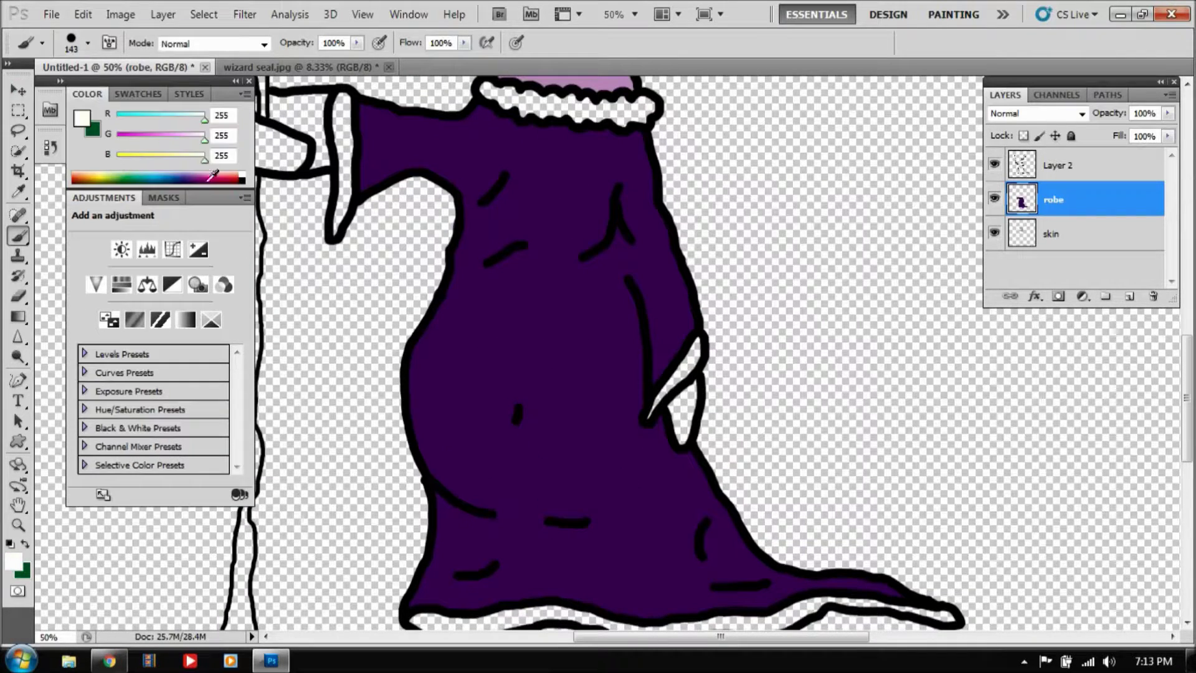
{"action": "left_click", "coordinate": [88, 43]}
{"action": "type", "text": "46"}
{"action": "key", "text": "Return"}
{"action": "left_click", "coordinate": [486, 90]}
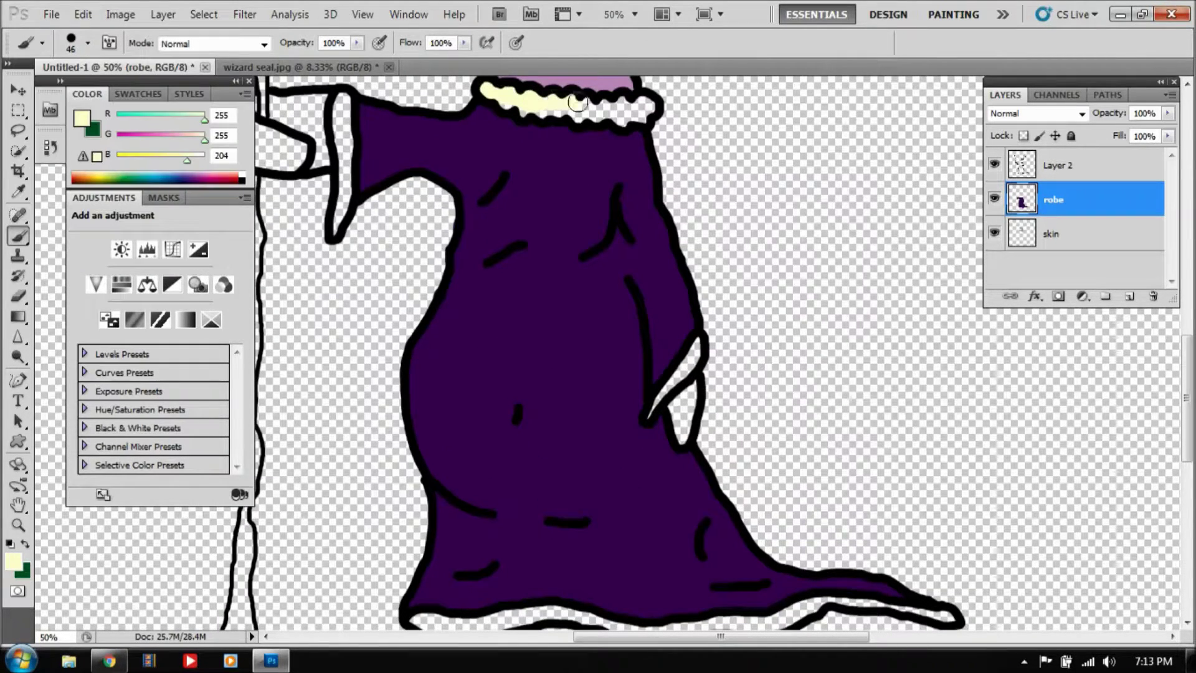
{"action": "scroll", "coordinate": [483, 97], "scroll_direction": "left", "scroll_amount": 3}
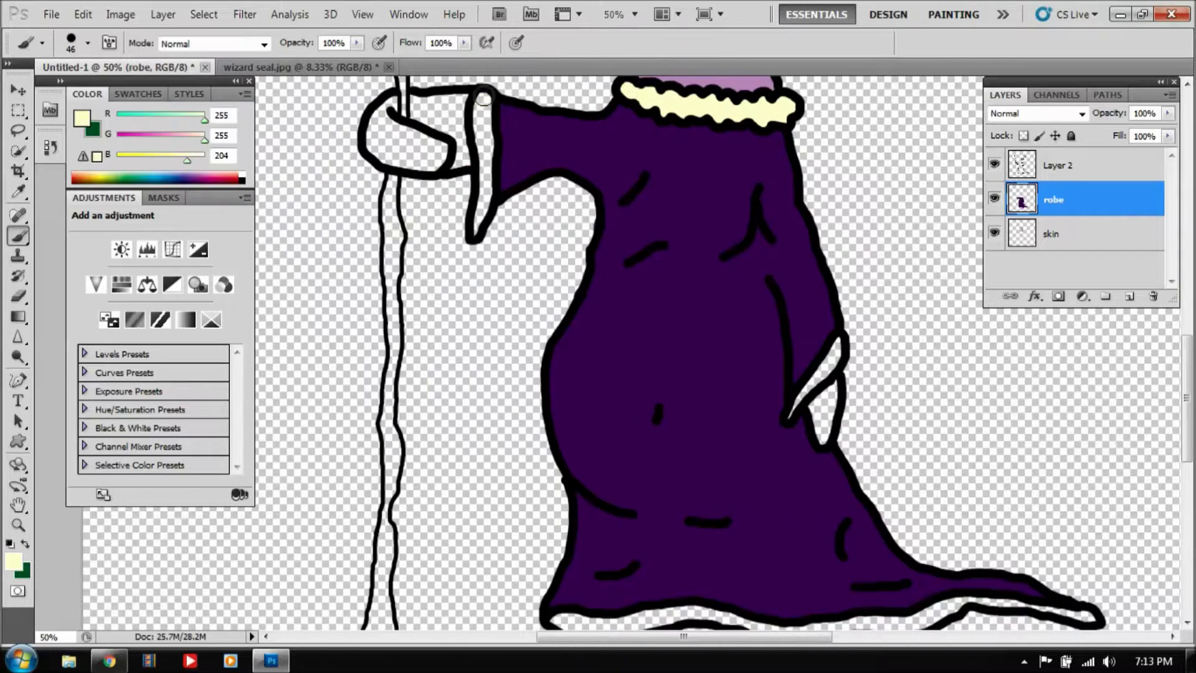
{"action": "scroll", "coordinate": [792, 243], "scroll_direction": "down", "scroll_amount": 3}
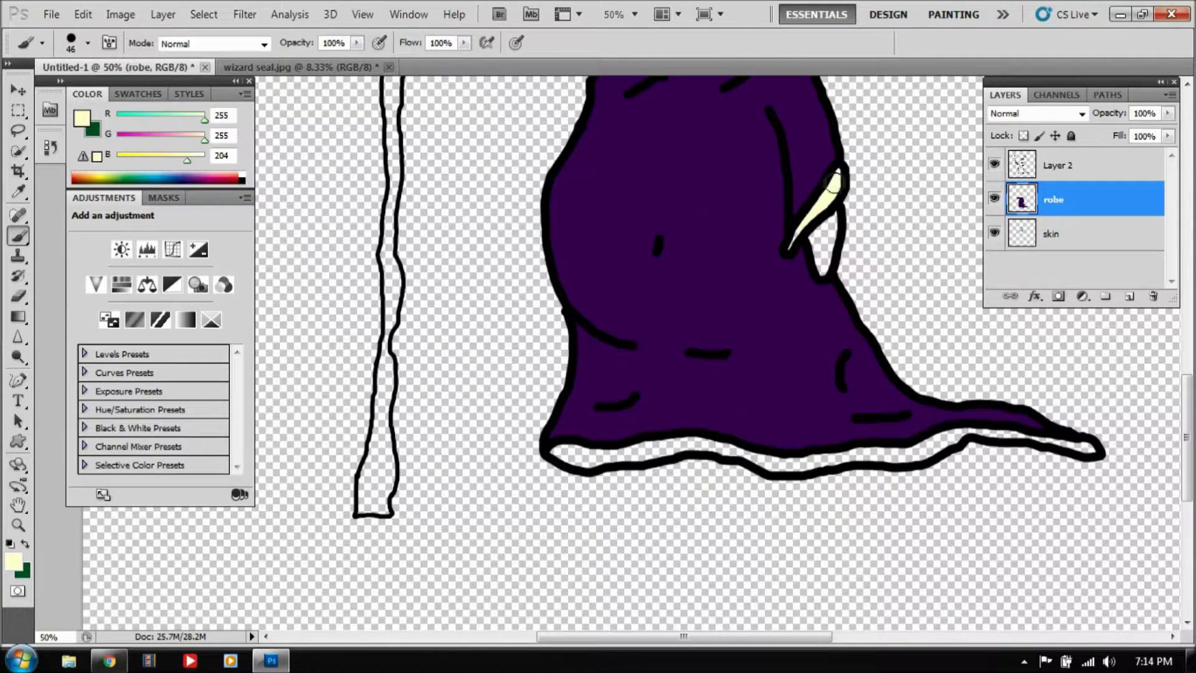
{"action": "key", "text": "ctrl+alt+z"}
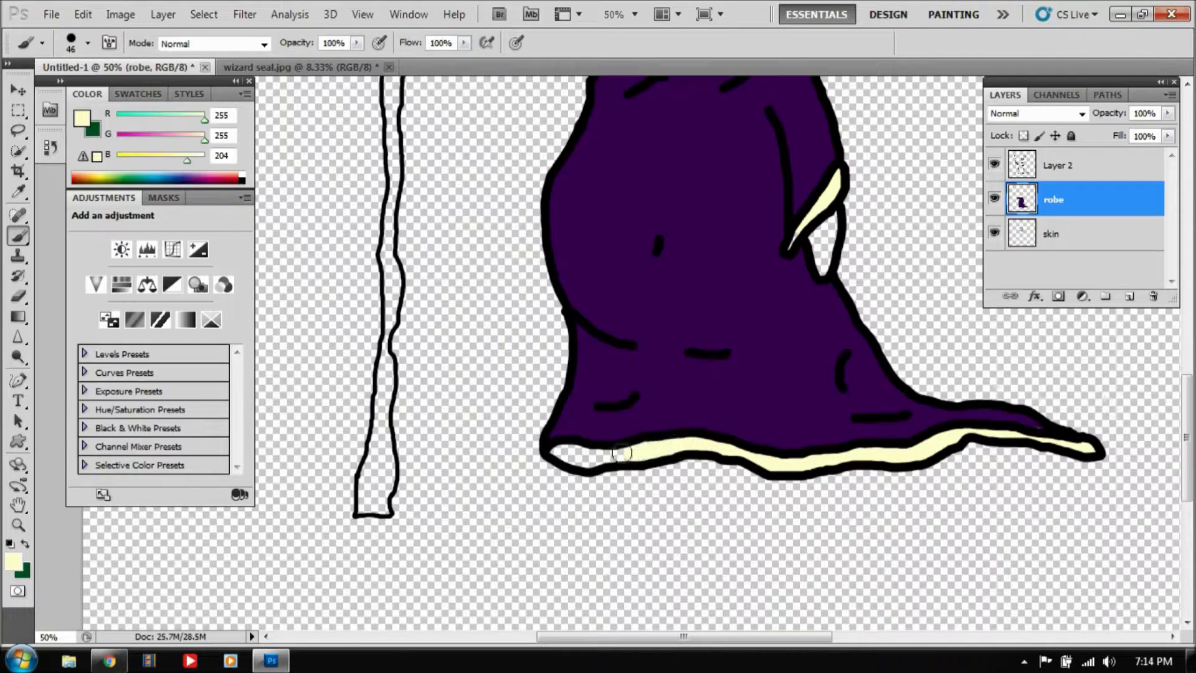
- Switch to the skin layer and pick lavender from the swatches
{"action": "left_click", "coordinate": [88, 43]}
{"action": "double_click", "coordinate": [86, 124]}
{"action": "left_click", "coordinate": [1053, 233]}
{"action": "left_click", "coordinate": [138, 94]}
{"action": "left_click", "coordinate": [180, 115]}
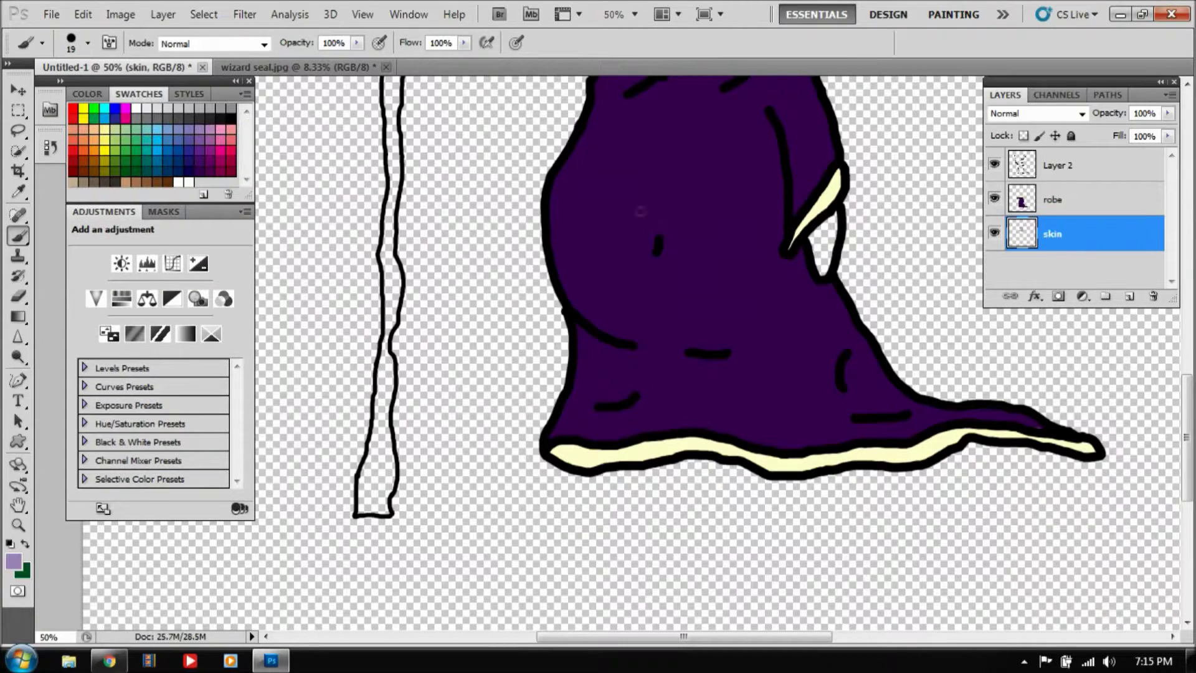
- Paint lavender onto the wizard's hand on the robe layer, then set the brush to 25 px
{"action": "scroll", "coordinate": [640, 212], "scroll_direction": "up", "scroll_amount": 5}
{"action": "left_click", "coordinate": [1084, 199]}
{"action": "scroll", "coordinate": [838, 326], "scroll_direction": "down", "scroll_amount": 3}
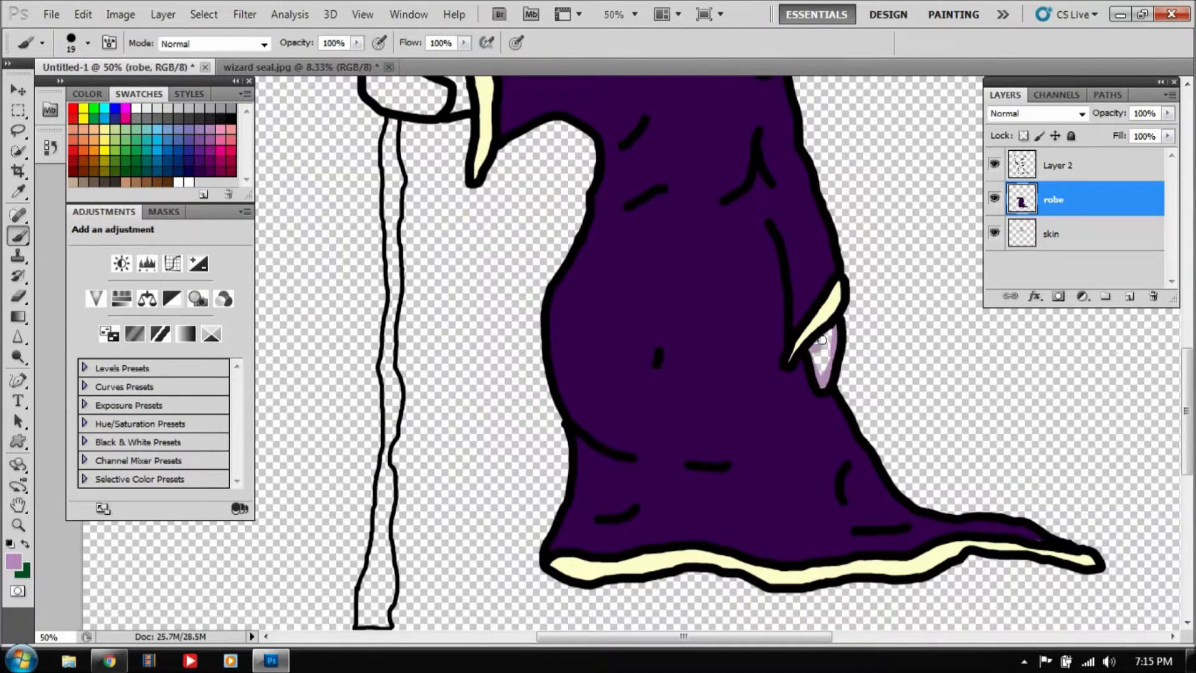
{"action": "left_click", "coordinate": [87, 43]}
{"action": "left_click_drag", "start_coordinate": [56, 107], "coordinate": [68, 107]}
{"action": "left_click", "coordinate": [517, 162]}
{"action": "scroll", "coordinate": [517, 162], "scroll_direction": "up", "scroll_amount": 4}
{"action": "mouse_move", "coordinate": [460, 283]}
{"action": "left_mouse_down"}
{"action": "mouse_move", "coordinate": [386, 334]}
{"action": "mouse_move", "coordinate": [437, 320]}
{"action": "left_mouse_up"}
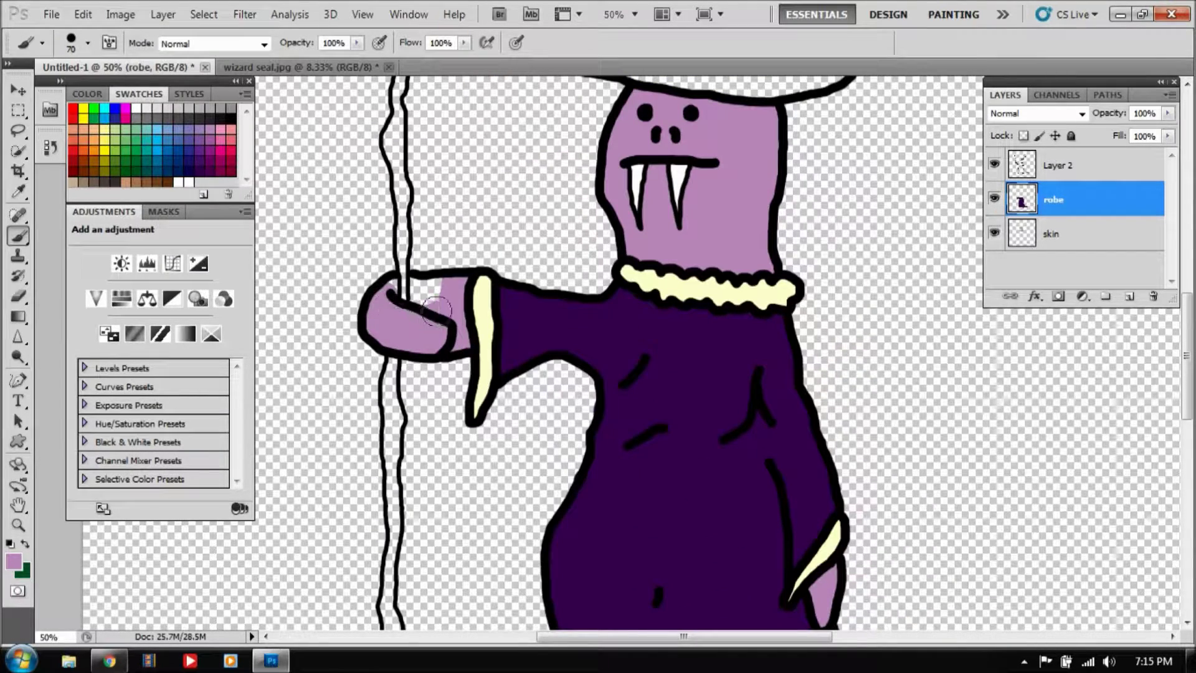
{"action": "left_click", "coordinate": [87, 43]}
{"action": "type", "text": "25"}
{"action": "key", "text": "Return"}
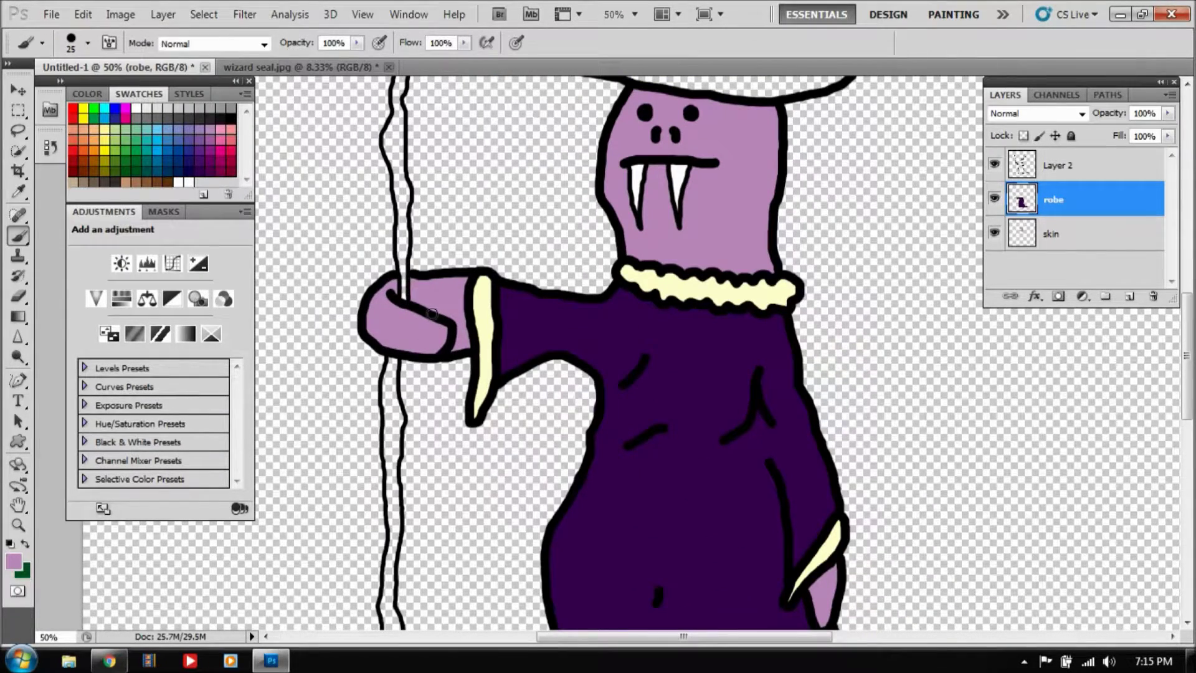
{"action": "scroll", "coordinate": [431, 313], "scroll_direction": "up", "scroll_amount": 5}
- Add a new layer above the robe and name it 'hat'
{"action": "left_click", "coordinate": [1129, 296]}
{"action": "double_click", "coordinate": [1052, 200]}
{"action": "type", "text": "hat"}
{"action": "key", "text": "Return"}
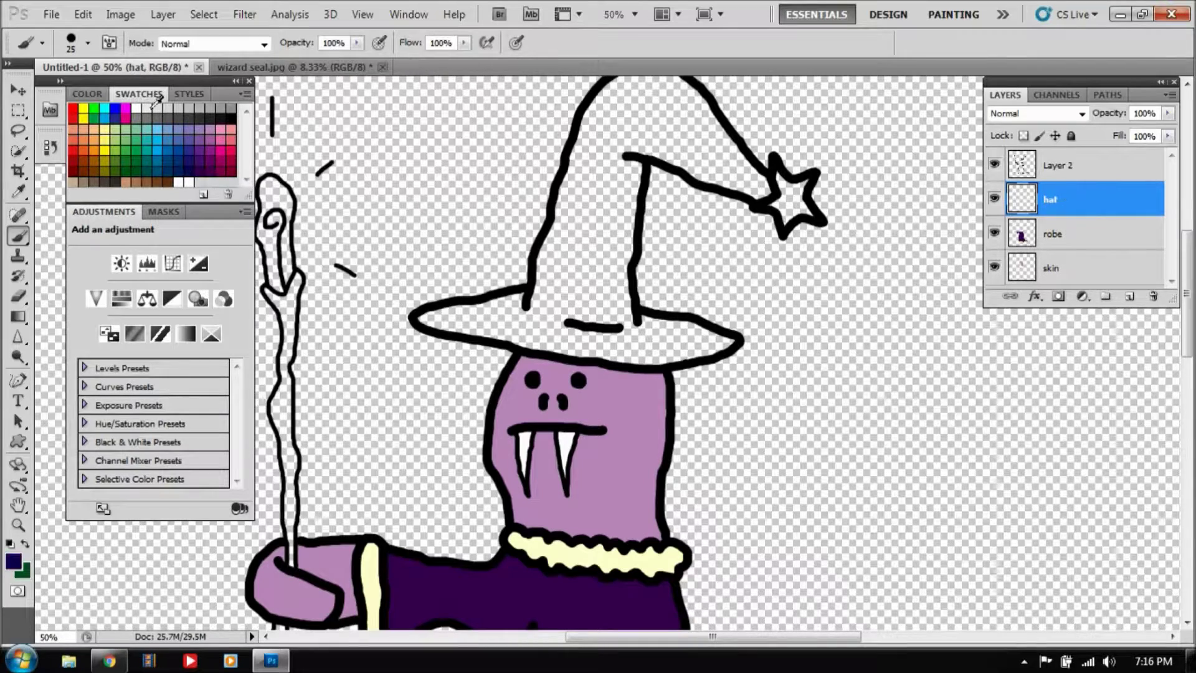
- Set dark navy and paint down the hat's left side, undoing two stray strokes
{"action": "left_click", "coordinate": [87, 94]}
{"action": "left_click", "coordinate": [87, 43]}
{"action": "left_click_drag", "start_coordinate": [755, 179], "coordinate": [629, 199]}
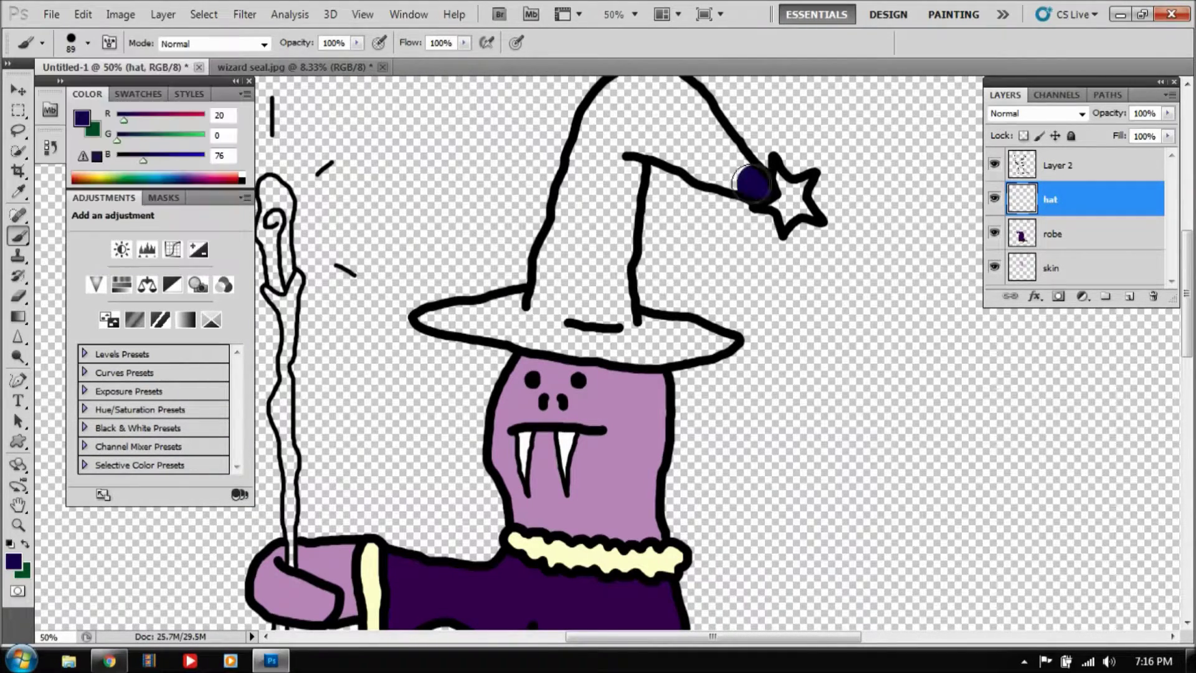
{"action": "key", "text": "ctrl+z"}
{"action": "mouse_move", "coordinate": [716, 162]}
{"action": "left_mouse_down"}
{"action": "mouse_move", "coordinate": [665, 335]}
{"action": "mouse_move", "coordinate": [716, 342]}
{"action": "mouse_move", "coordinate": [620, 202]}
{"action": "mouse_move", "coordinate": [548, 246]}
{"action": "left_mouse_up"}
{"action": "key", "text": "ctrl+z"}
{"action": "key", "text": "ctrl+z"}
{"action": "mouse_move", "coordinate": [617, 261]}
{"action": "left_mouse_down"}
{"action": "mouse_move", "coordinate": [546, 298]}
{"action": "mouse_move", "coordinate": [448, 317]}
{"action": "mouse_move", "coordinate": [617, 343]}
{"action": "mouse_move", "coordinate": [564, 305]}
{"action": "mouse_move", "coordinate": [589, 181]}
{"action": "left_mouse_up"}
- Finish the navy hat, set a 40 px brush and yellow for the star, then zoom out
{"action": "scroll", "coordinate": [589, 180], "scroll_direction": "up", "scroll_amount": 3}
{"action": "mouse_move", "coordinate": [716, 274]}
{"action": "left_mouse_down"}
{"action": "mouse_move", "coordinate": [629, 199]}
{"action": "mouse_move", "coordinate": [654, 235]}
{"action": "mouse_move", "coordinate": [623, 274]}
{"action": "left_mouse_up"}
{"action": "left_click", "coordinate": [89, 42]}
{"action": "type", "text": "40"}
{"action": "key", "text": "Return"}
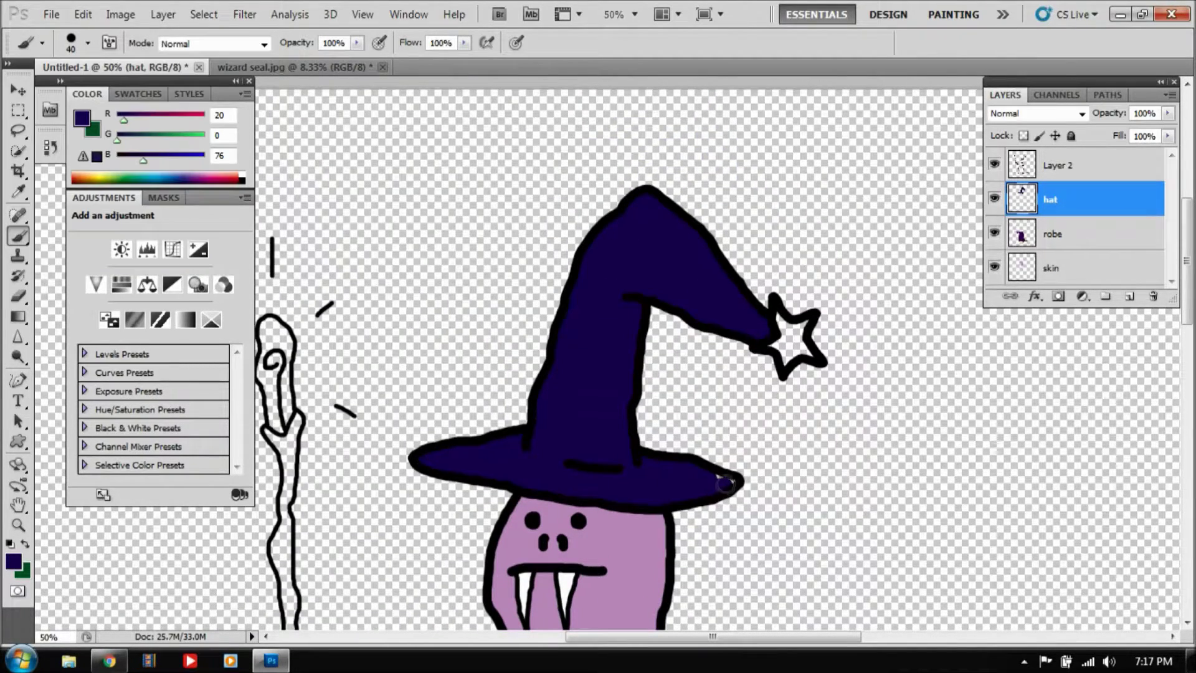
{"action": "left_click", "coordinate": [138, 93]}
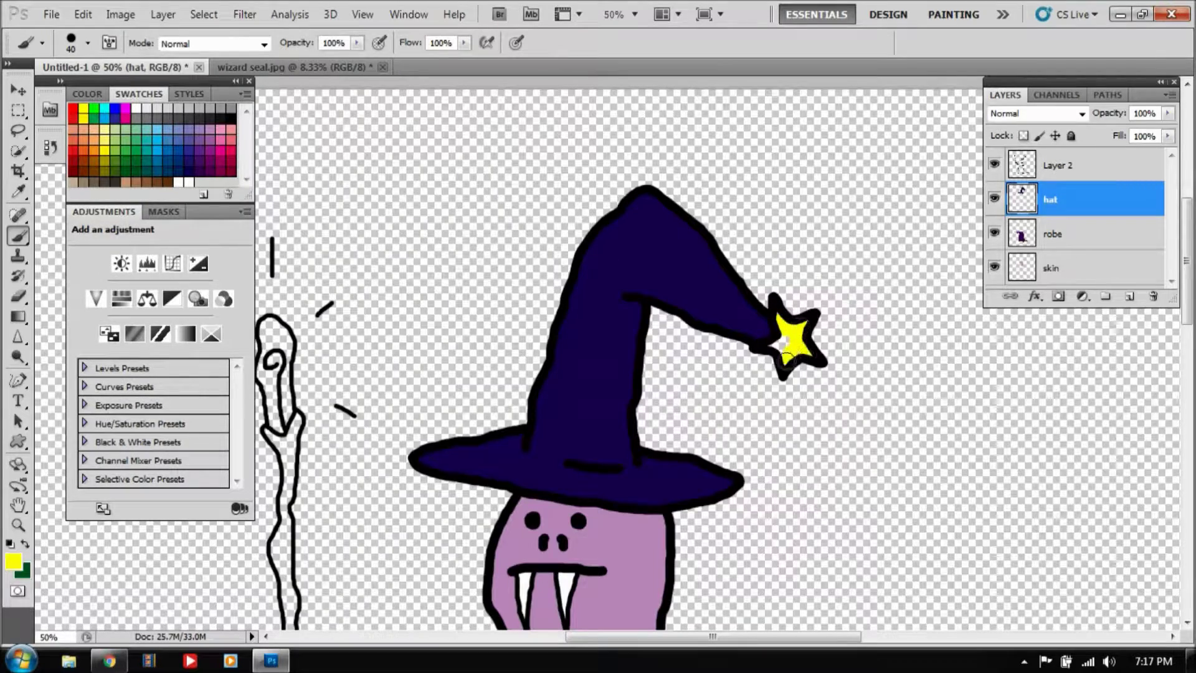
{"action": "key", "text": "z"}
{"action": "left_click", "coordinate": [426, 254], "text": "alt"}
{"action": "left_click", "coordinate": [426, 254], "text": "alt"}
{"action": "left_click", "coordinate": [426, 254], "text": "alt"}
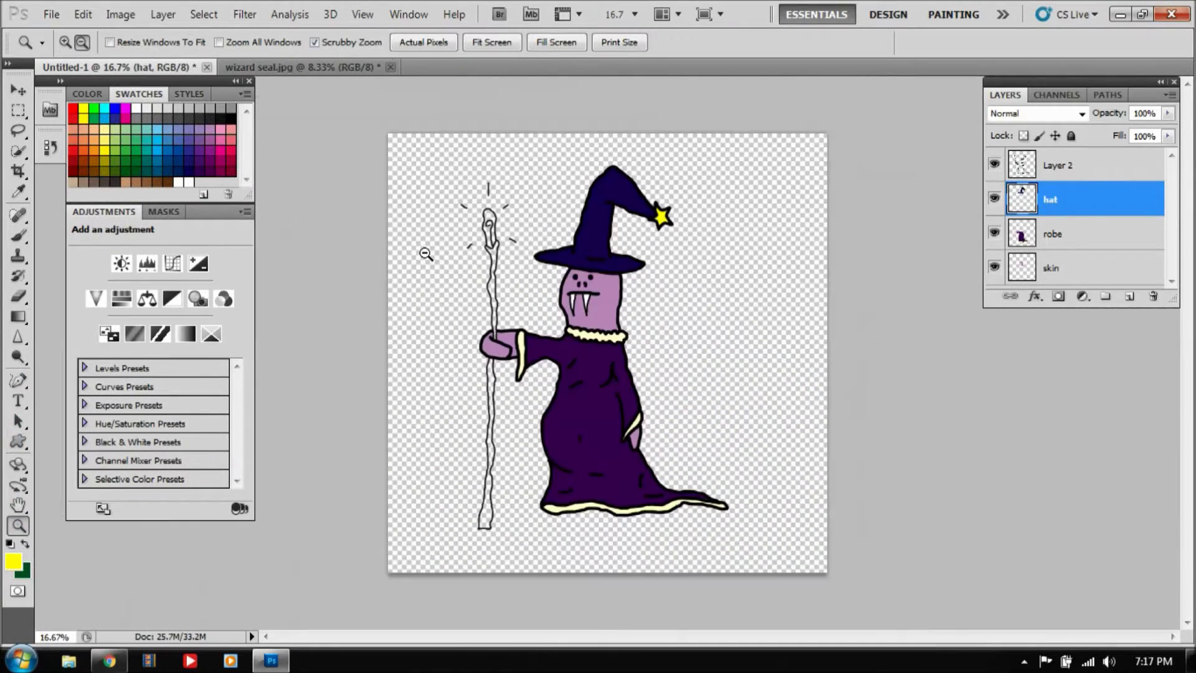
- Add a new layer named 'staff', zoom in on the hand, and set a 23 px brush
{"action": "left_click", "coordinate": [1129, 296]}
{"action": "double_click", "coordinate": [1059, 199]}
{"action": "type", "text": "staff"}
{"action": "key", "text": "Return"}
{"action": "left_click", "coordinate": [495, 343]}
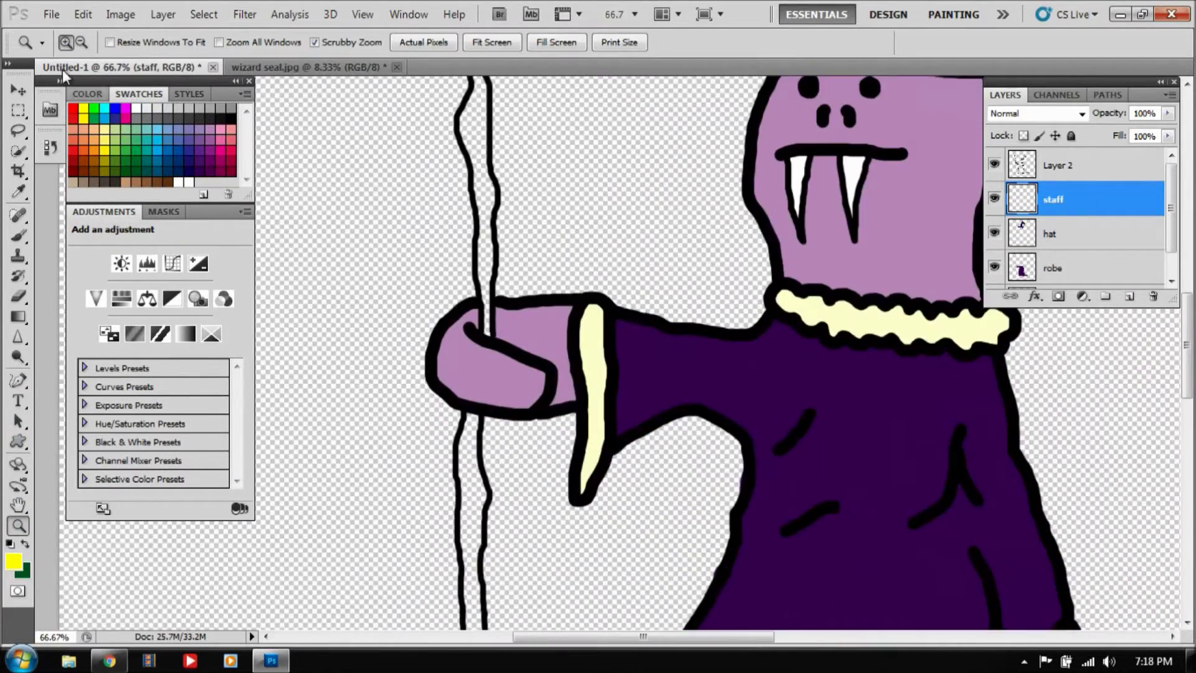
{"action": "key", "text": "b"}
{"action": "left_click", "coordinate": [88, 43]}
{"action": "type", "text": "23"}
{"action": "key", "text": "Return"}
- Paint the staff shaft brown and start filling its crystal light blue
{"action": "left_click_drag", "start_coordinate": [486, 330], "coordinate": [488, 317]}
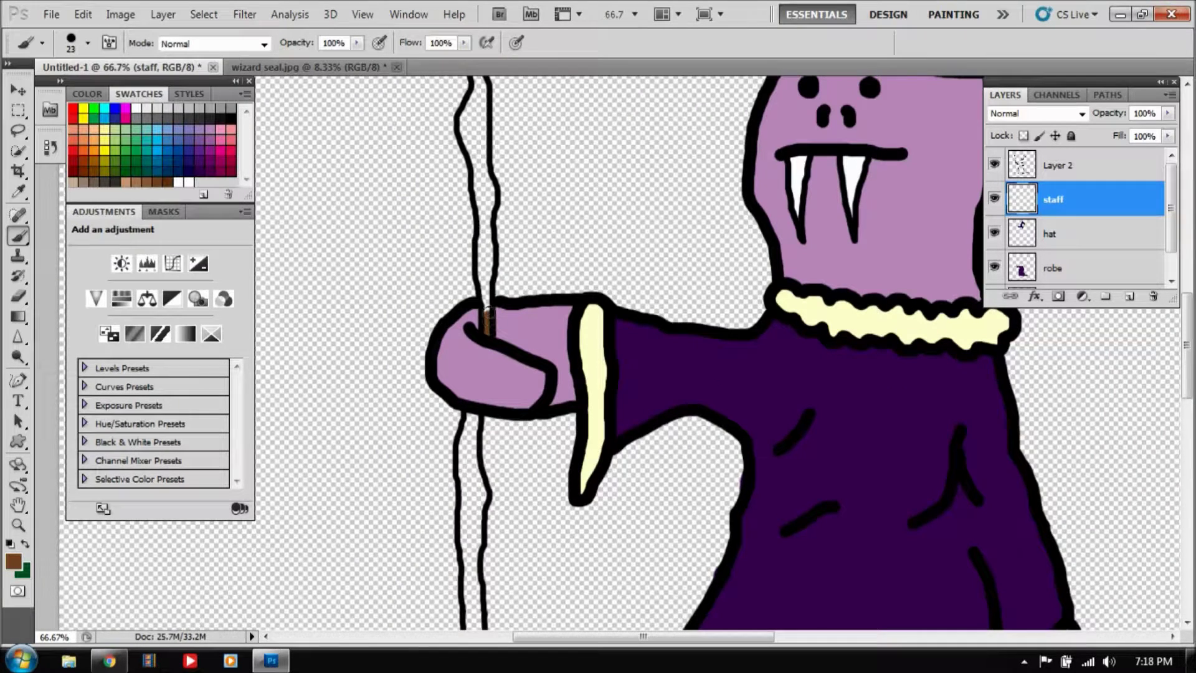
{"action": "scroll", "coordinate": [481, 253], "scroll_direction": "up", "scroll_amount": 3}
{"action": "left_click_drag", "start_coordinate": [486, 381], "coordinate": [484, 348]}
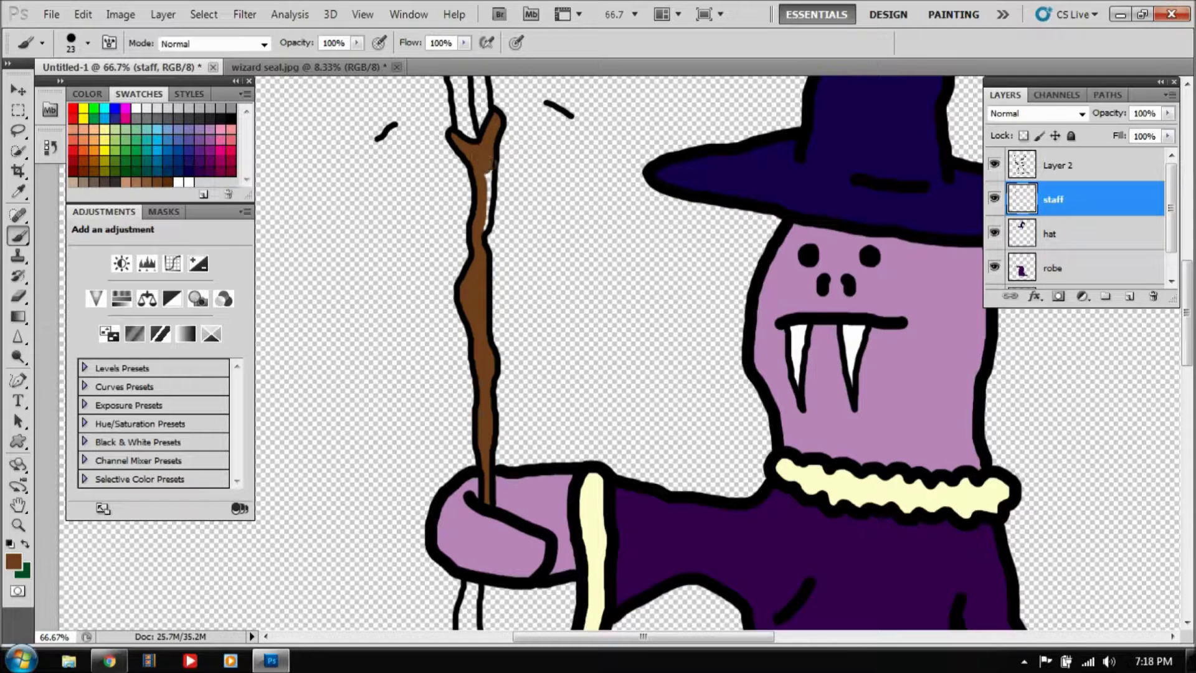
{"action": "scroll", "coordinate": [481, 230], "scroll_direction": "down", "scroll_amount": 7}
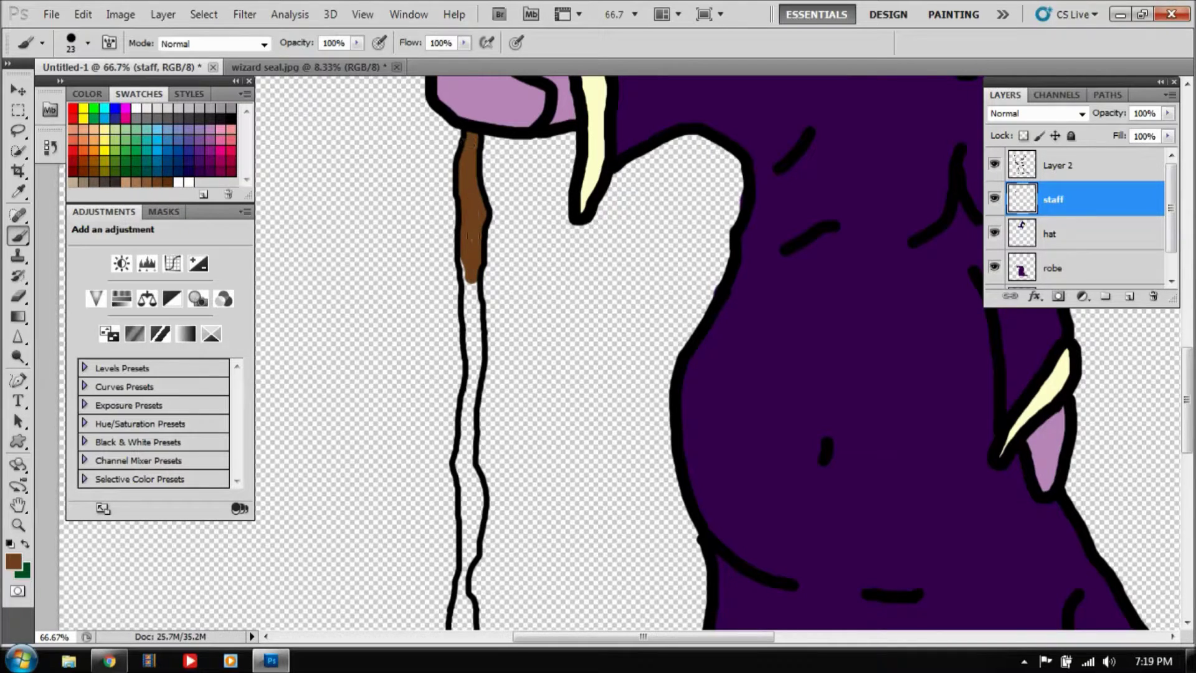
{"action": "key", "text": "ctrl+z"}
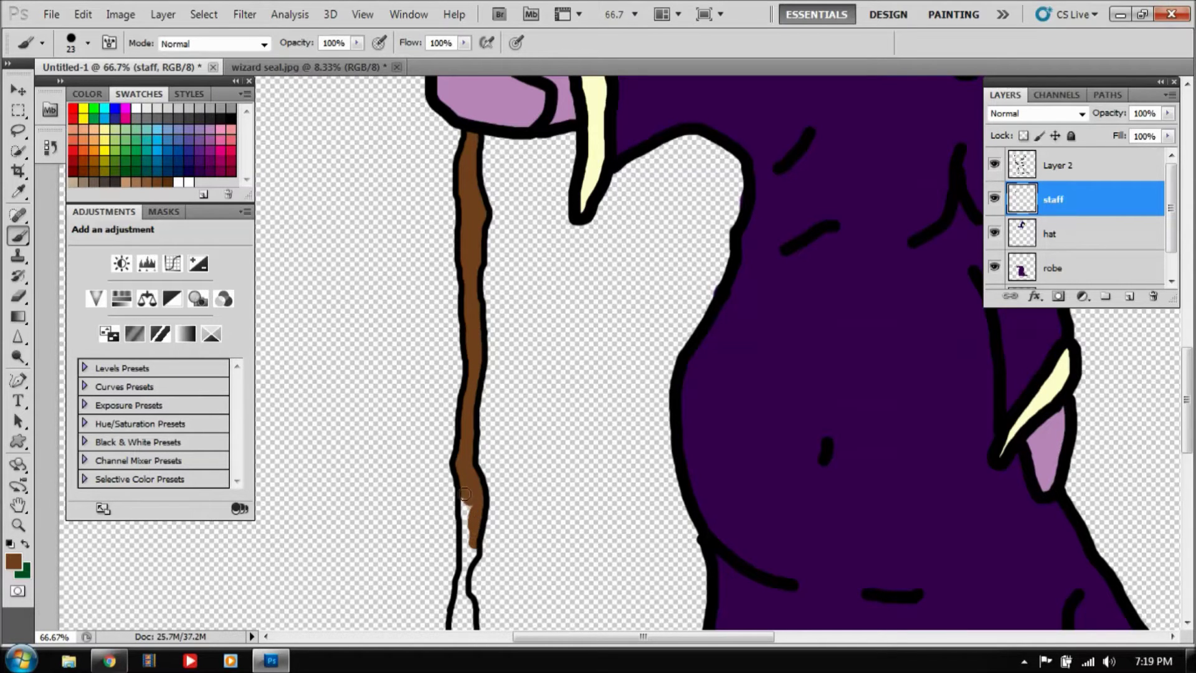
{"action": "left_click_drag", "start_coordinate": [471, 548], "coordinate": [485, 301]}
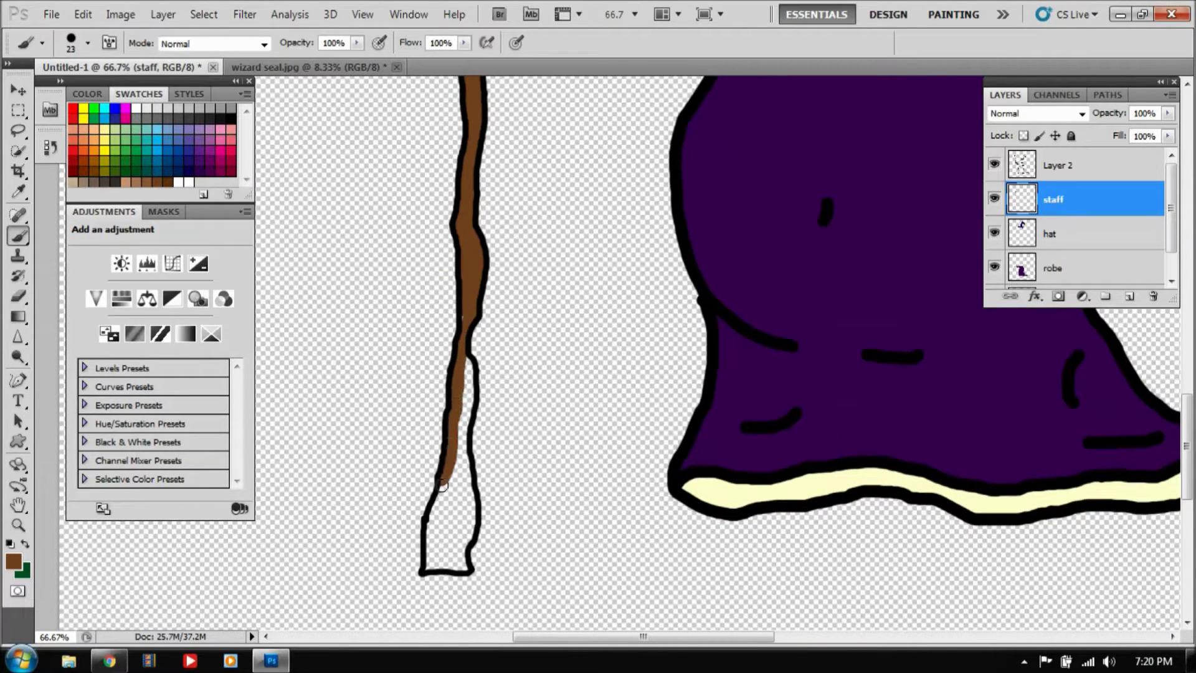
{"action": "key", "text": "ctrl+z"}
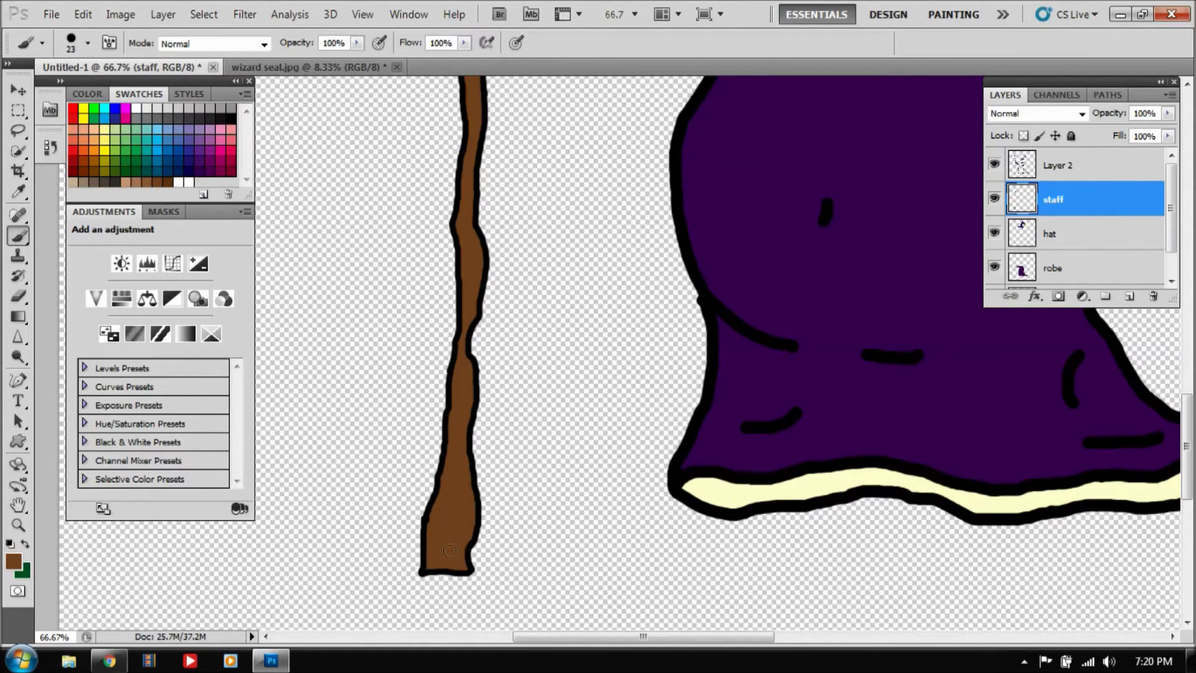
{"action": "scroll", "coordinate": [450, 551], "scroll_direction": "up", "scroll_amount": 5}
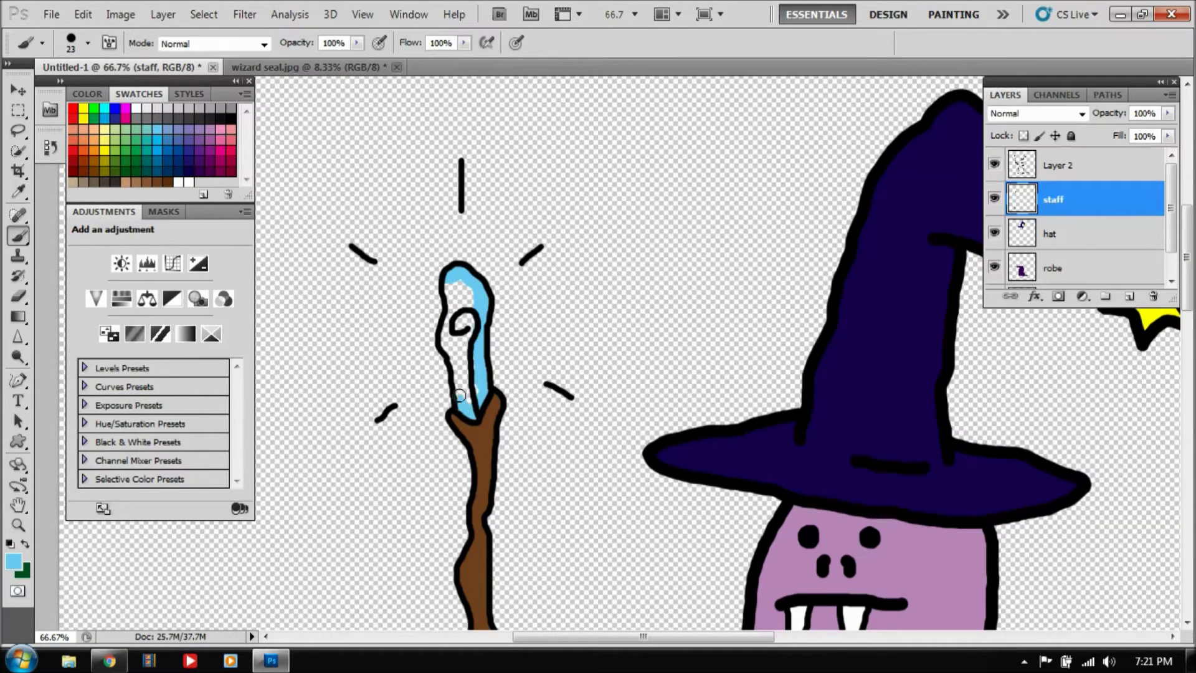
{"action": "left_click_drag", "start_coordinate": [459, 395], "coordinate": [458, 340]}
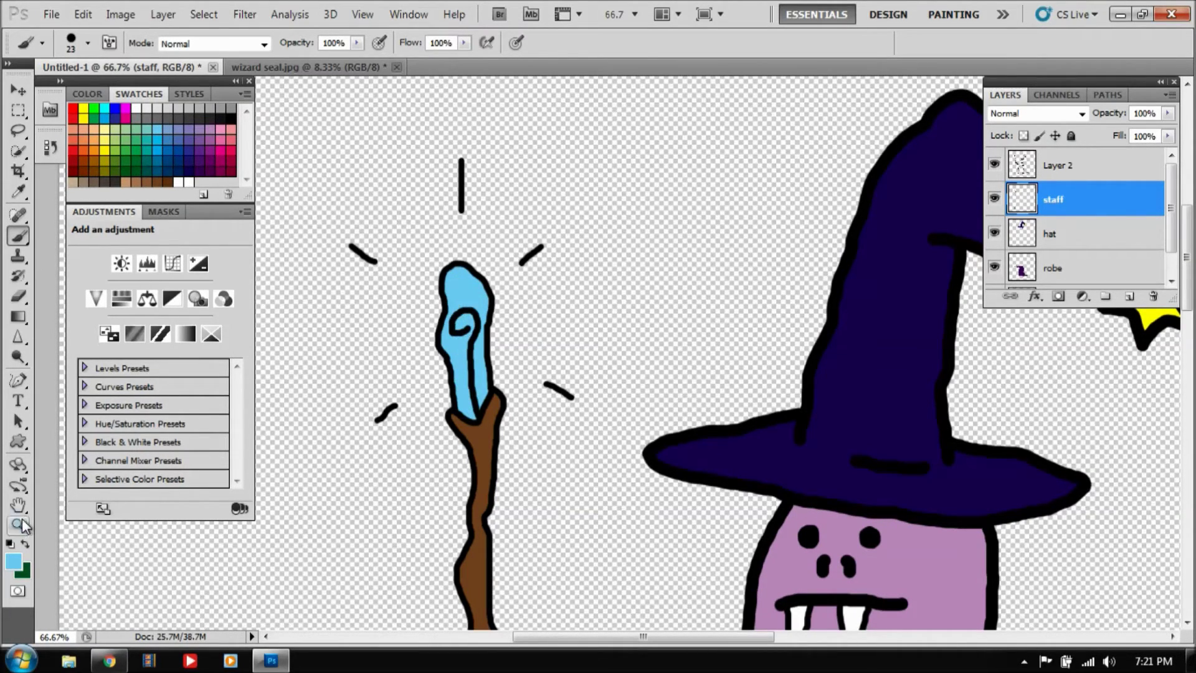